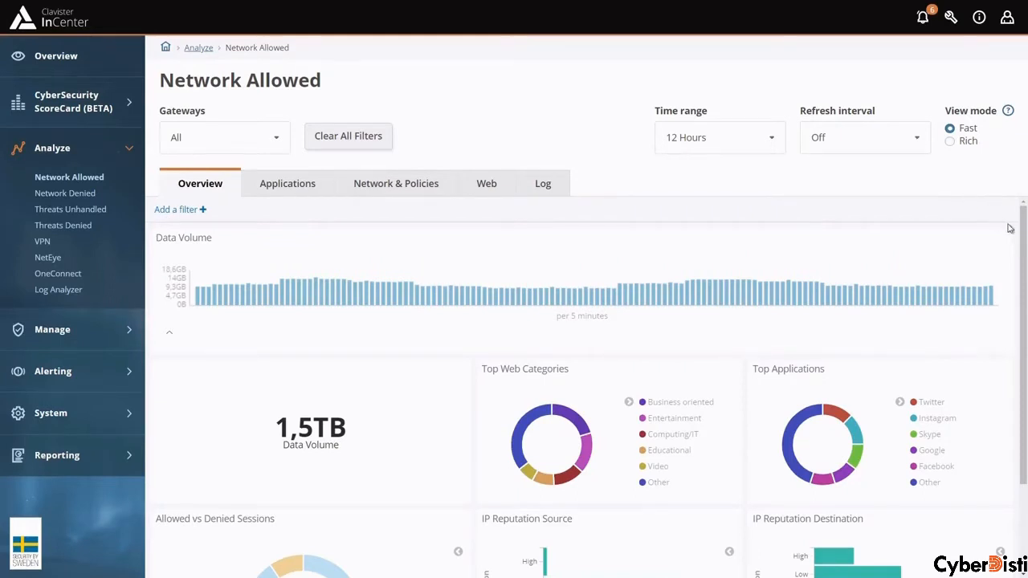
- Review the allowed application traffic, including top applications and families by data volume and the top download and upload applications
{"action": "left_click", "coordinate": [282, 185]}
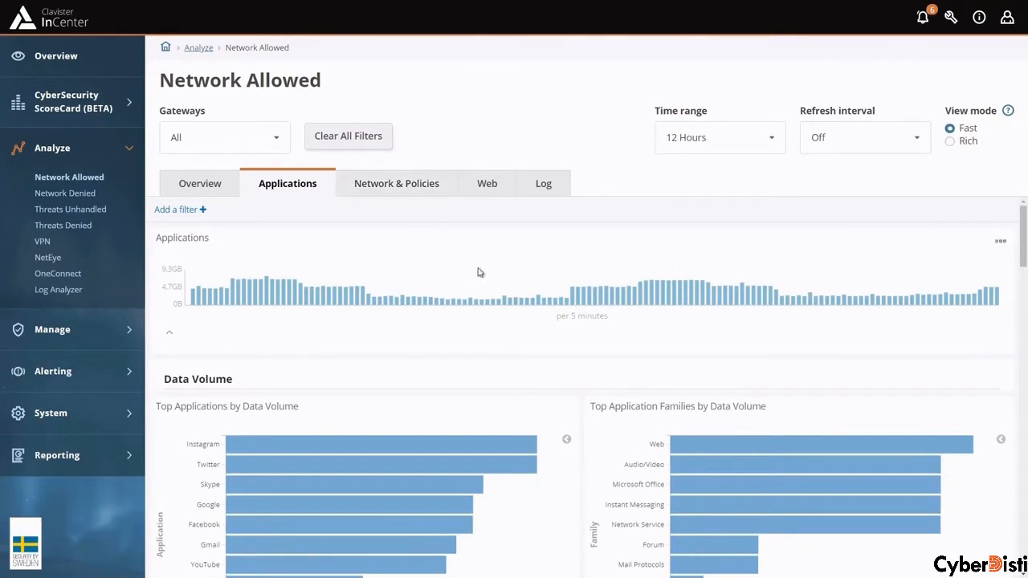
{"action": "scroll", "coordinate": [514, 321], "scroll_direction": "down", "scroll_amount": 1}
{"action": "scroll", "coordinate": [631, 335], "scroll_direction": "down", "scroll_amount": 5}
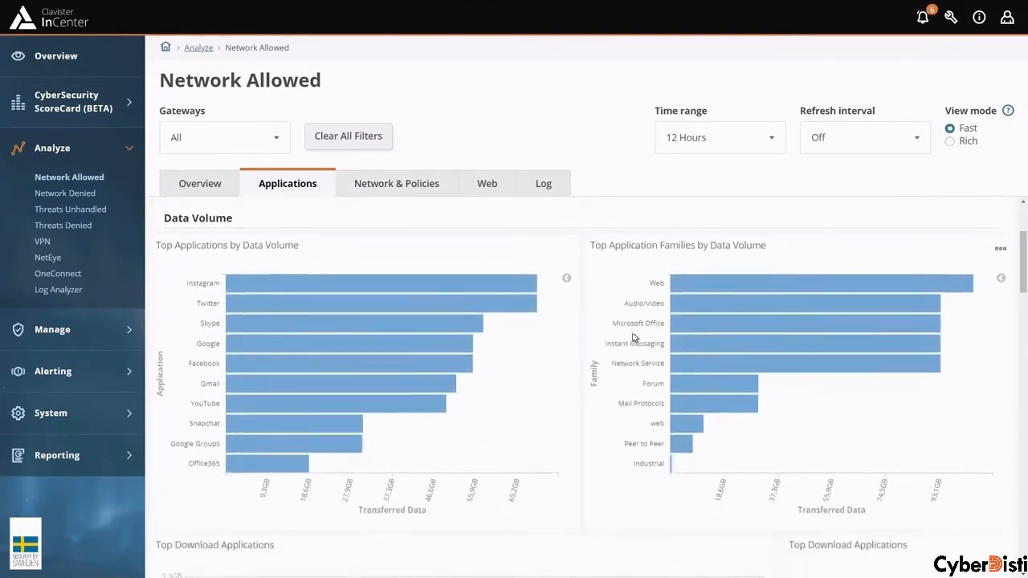
{"action": "scroll", "coordinate": [632, 337], "scroll_direction": "down", "scroll_amount": 3}
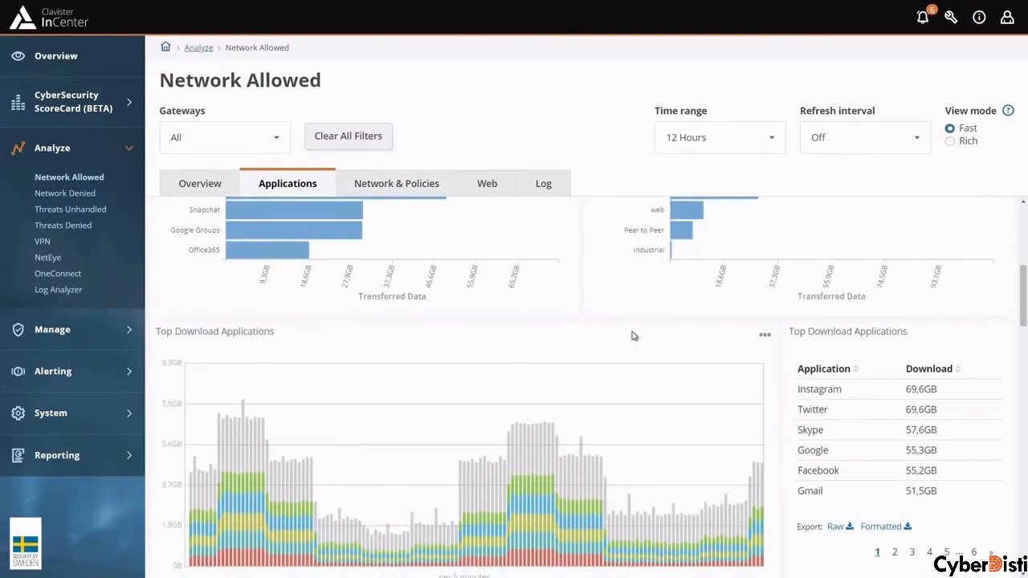
{"action": "scroll", "coordinate": [631, 334], "scroll_direction": "down", "scroll_amount": 4}
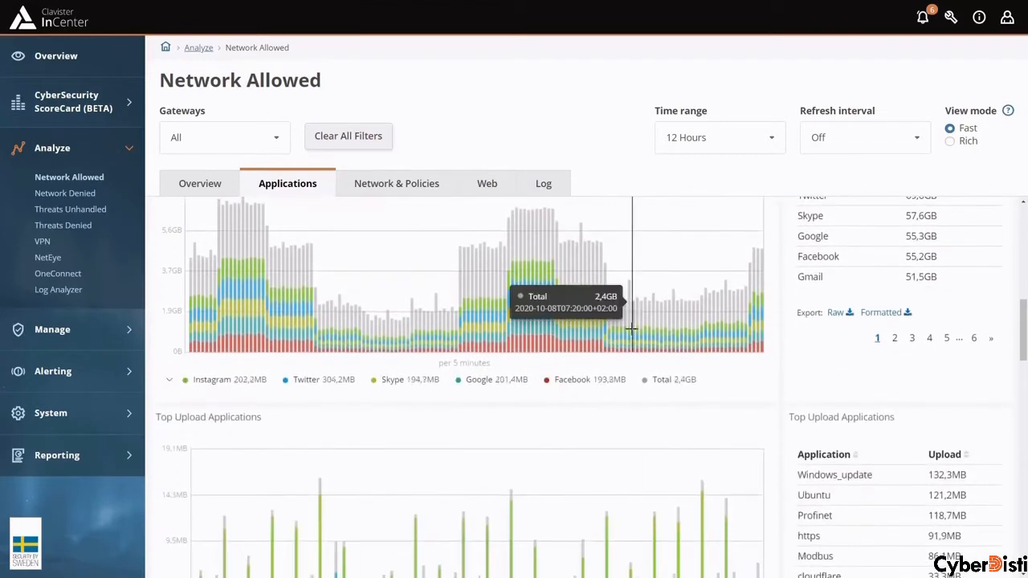
{"action": "scroll", "coordinate": [631, 329], "scroll_direction": "up", "scroll_amount": 1}
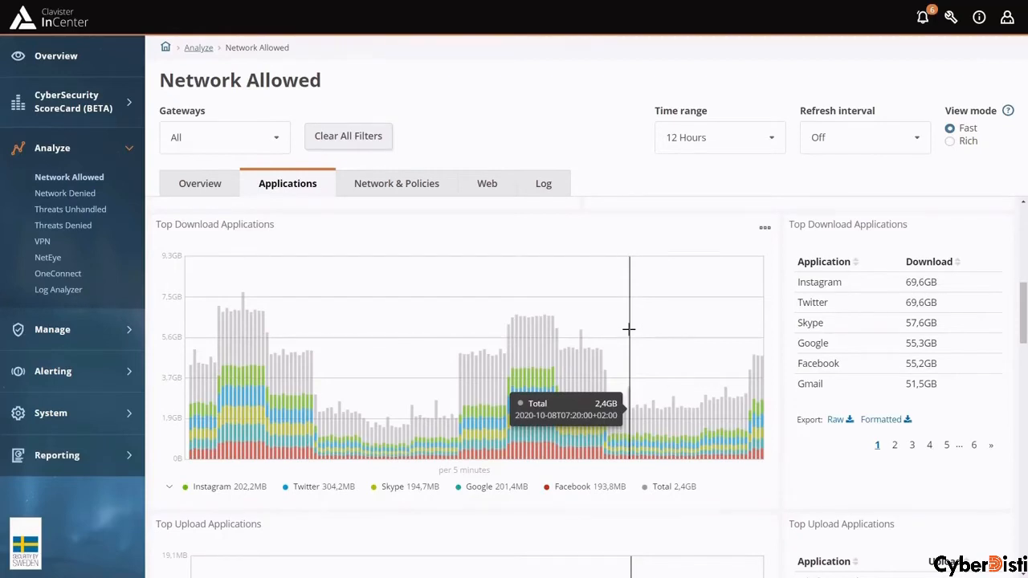
{"action": "scroll", "coordinate": [629, 328], "scroll_direction": "down", "scroll_amount": 5}
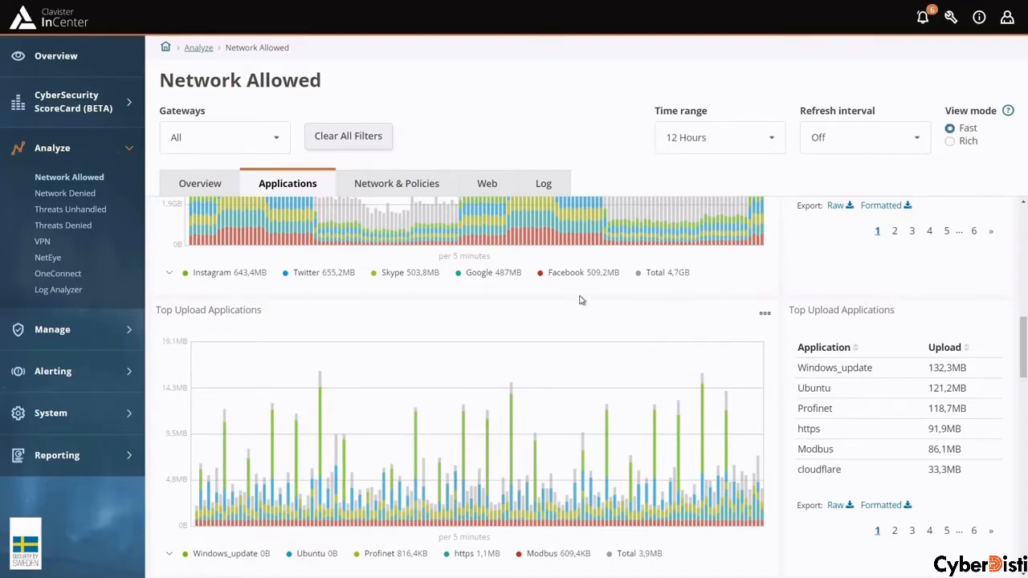
- Review the allowed Network & Policies traffic, covering top policies and the source and destination country maps by data volume
{"action": "left_click", "coordinate": [388, 187]}
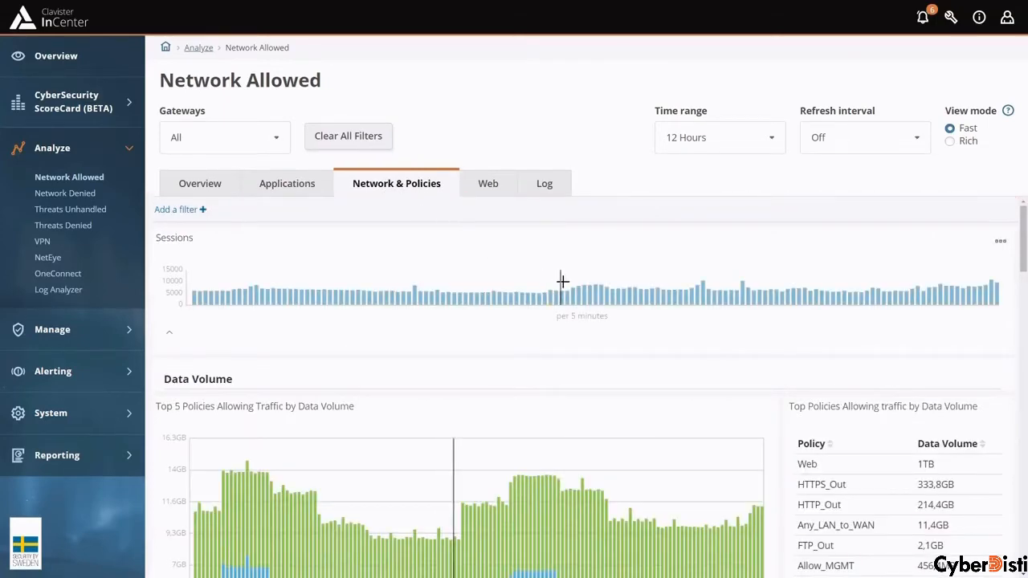
{"action": "scroll", "coordinate": [563, 283], "scroll_direction": "down", "scroll_amount": 1}
{"action": "scroll", "coordinate": [573, 292], "scroll_direction": "down", "scroll_amount": 1}
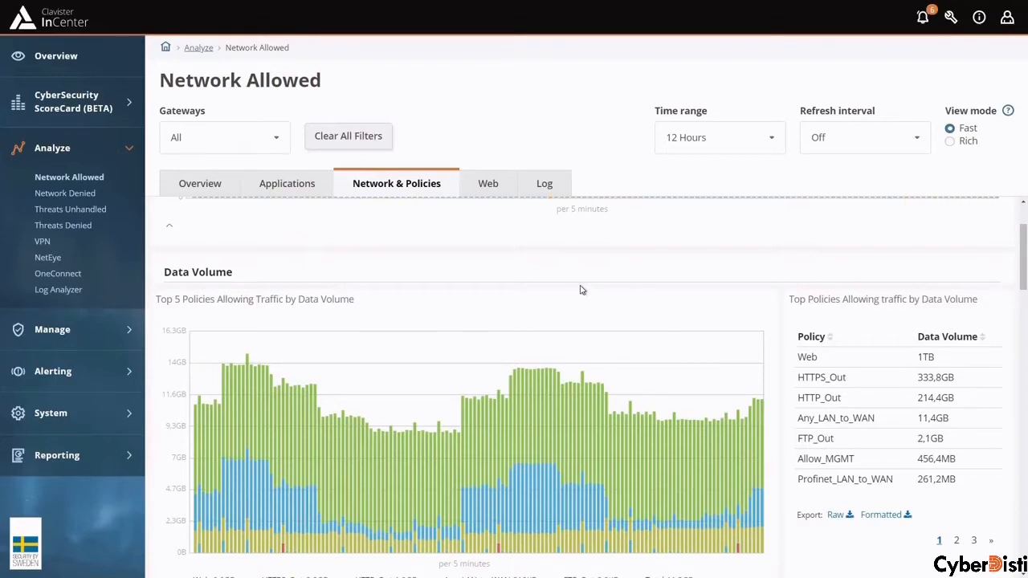
{"action": "scroll", "coordinate": [576, 290], "scroll_direction": "down", "scroll_amount": 5}
{"action": "scroll", "coordinate": [579, 297], "scroll_direction": "down", "scroll_amount": 3}
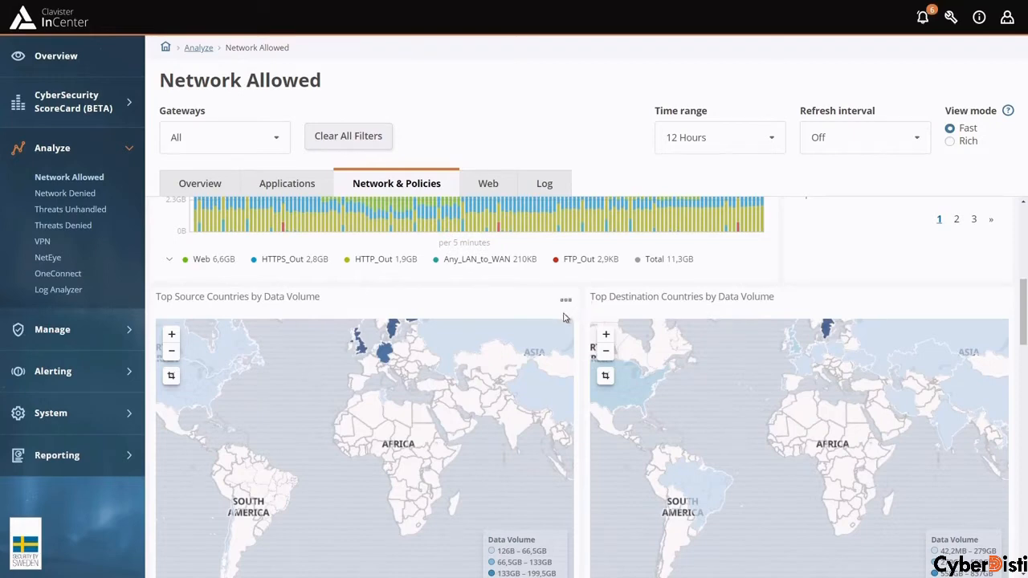
- Show the allowed web traffic in Rich view mode and review the top web categories and domains by sessions
{"action": "left_click", "coordinate": [487, 190]}
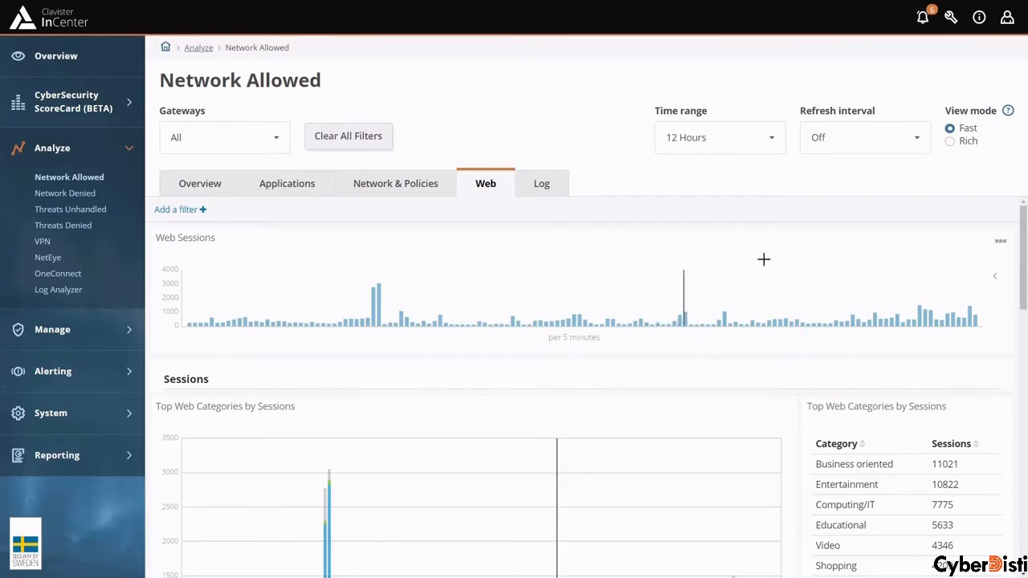
{"action": "left_click", "coordinate": [950, 142]}
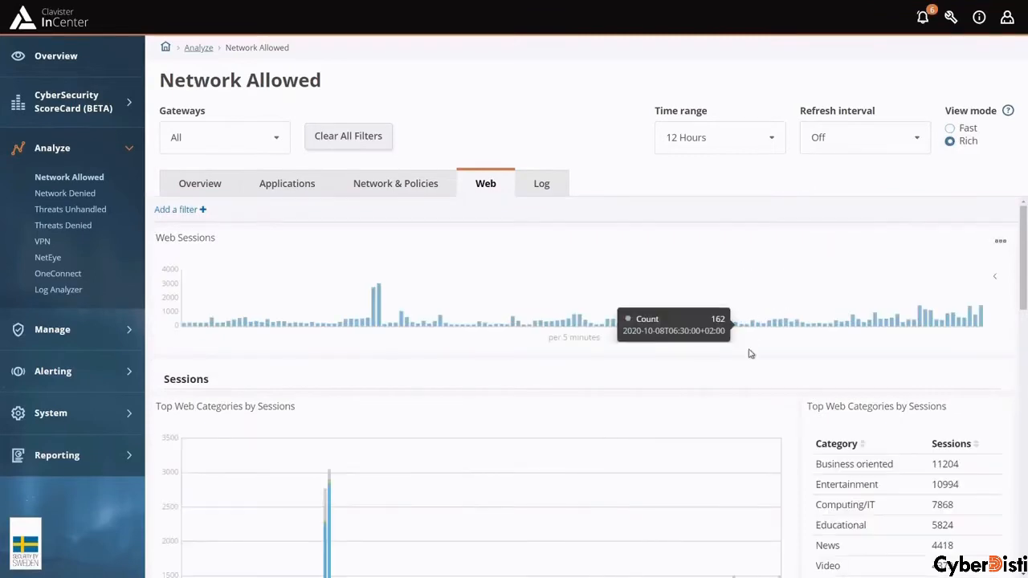
{"action": "scroll", "coordinate": [751, 354], "scroll_direction": "down", "scroll_amount": 1}
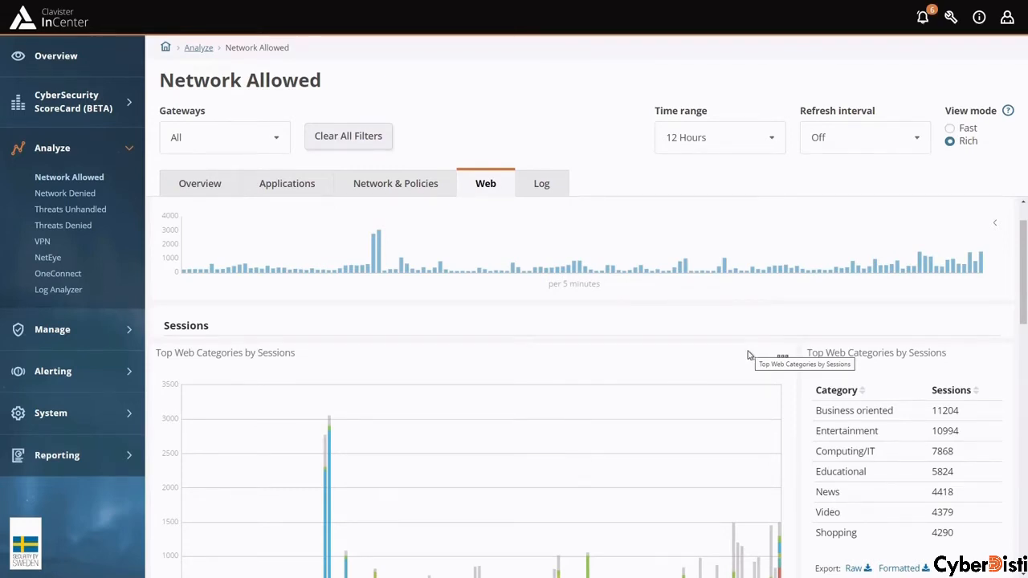
{"action": "scroll", "coordinate": [746, 353], "scroll_direction": "down", "scroll_amount": 1}
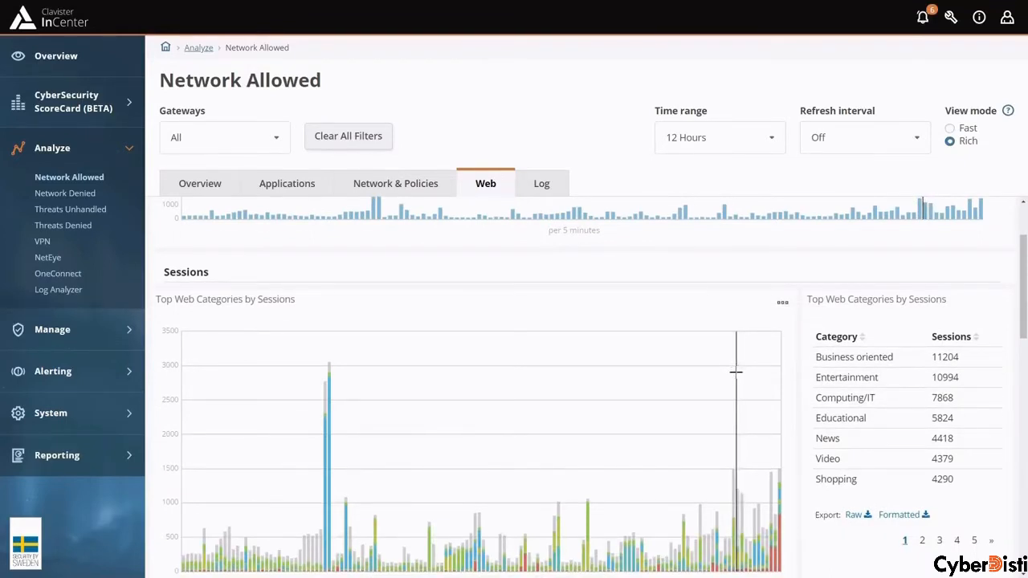
{"action": "scroll", "coordinate": [735, 372], "scroll_direction": "up", "scroll_amount": 2}
{"action": "scroll", "coordinate": [734, 371], "scroll_direction": "down", "scroll_amount": 2}
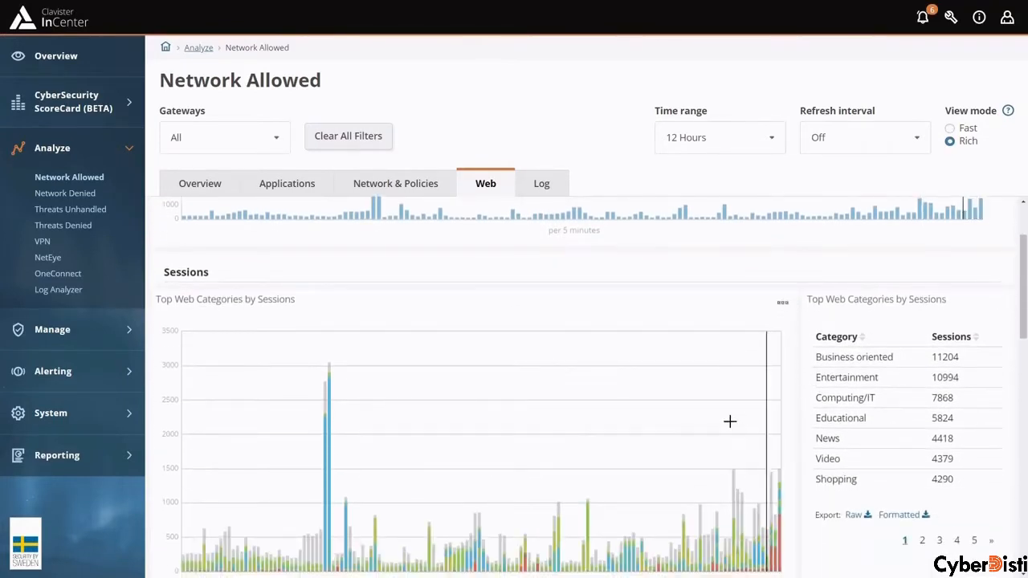
{"action": "scroll", "coordinate": [730, 420], "scroll_direction": "down", "scroll_amount": 3}
{"action": "scroll", "coordinate": [726, 422], "scroll_direction": "down", "scroll_amount": 2}
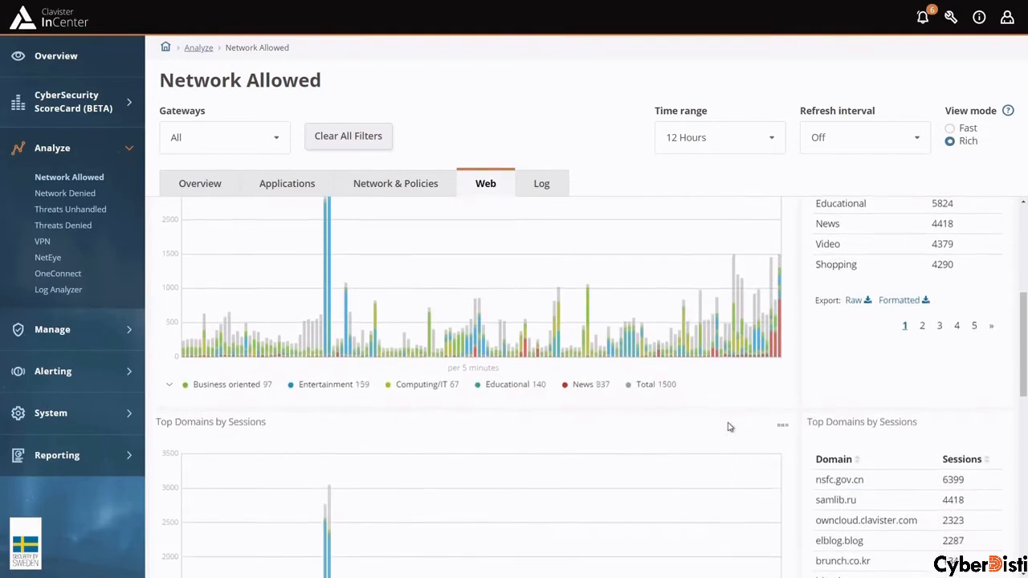
{"action": "scroll", "coordinate": [726, 422], "scroll_direction": "down", "scroll_amount": 1}
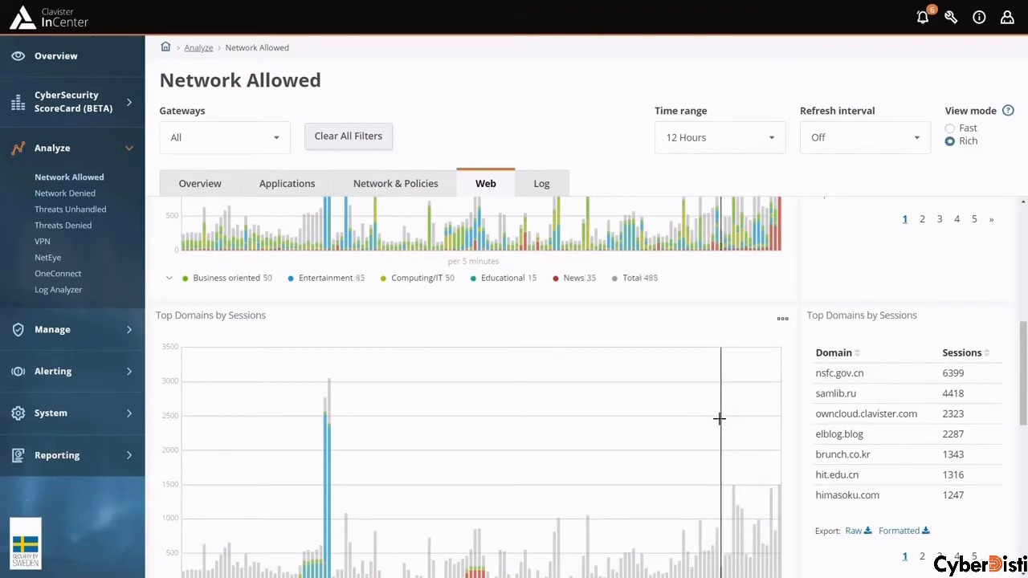
- Examine the Network Denied overview and the top denied applications and application families by sessions
{"action": "left_click", "coordinate": [64, 201]}
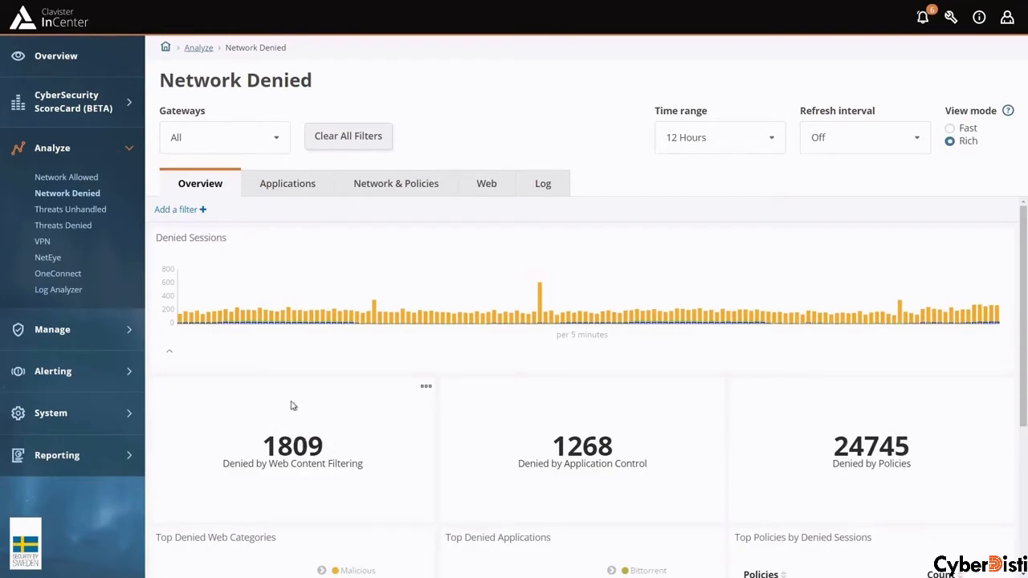
{"action": "mouse_move", "coordinate": [309, 280]}
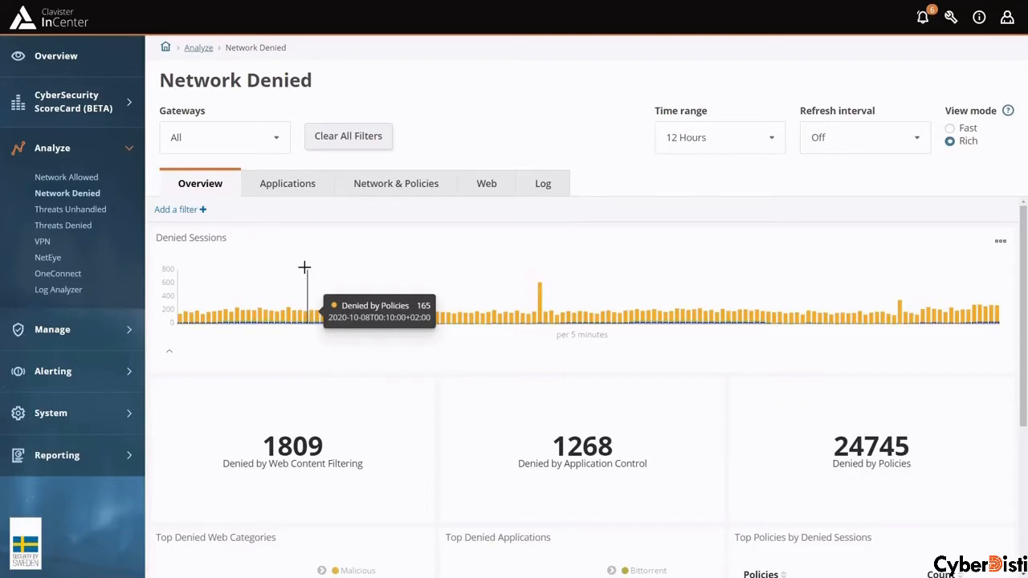
{"action": "left_click", "coordinate": [299, 188]}
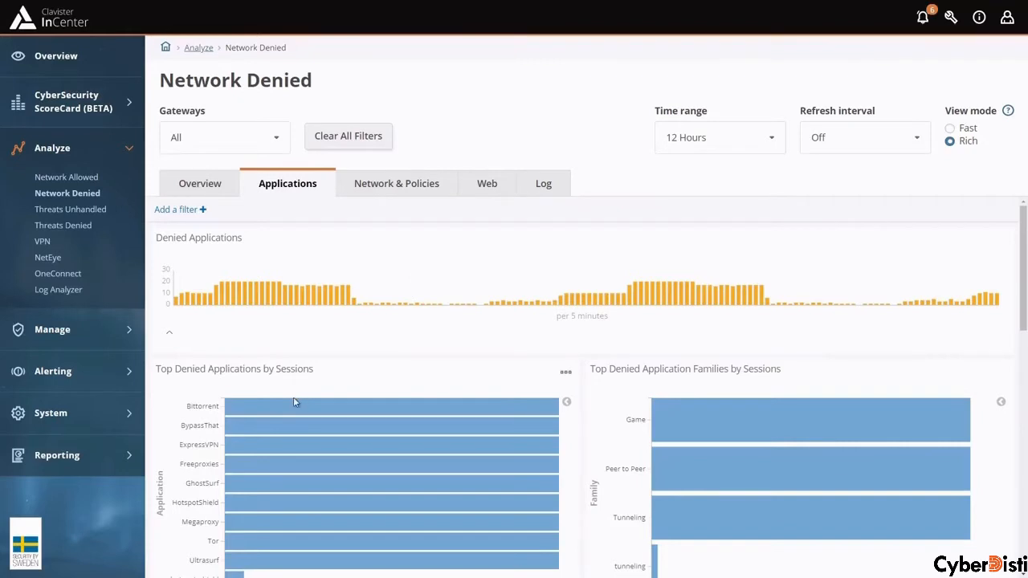
{"action": "mouse_move", "coordinate": [294, 408]}
- Examine the denied Network & Policies sessions, including top policies and the source and destination country maps
{"action": "left_click", "coordinate": [427, 186]}
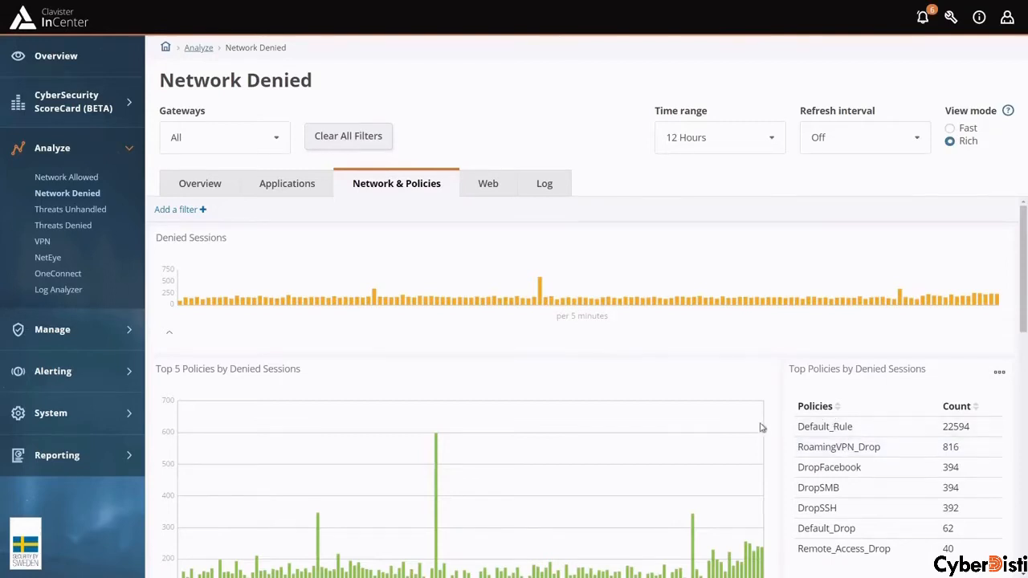
{"action": "scroll", "coordinate": [755, 419], "scroll_direction": "down", "scroll_amount": 1}
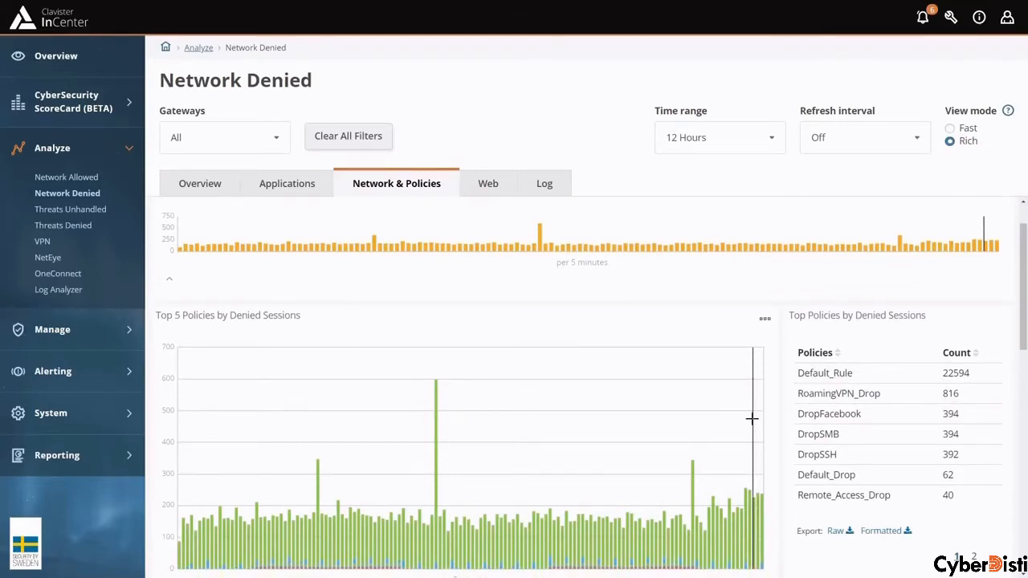
{"action": "scroll", "coordinate": [751, 418], "scroll_direction": "down", "scroll_amount": 5}
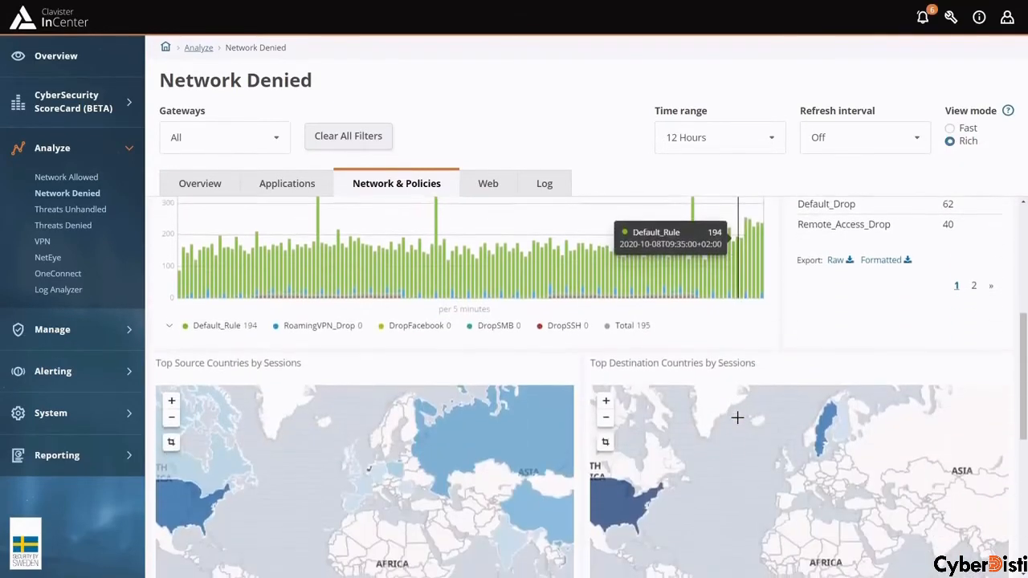
{"action": "scroll", "coordinate": [734, 419], "scroll_direction": "down", "scroll_amount": 2}
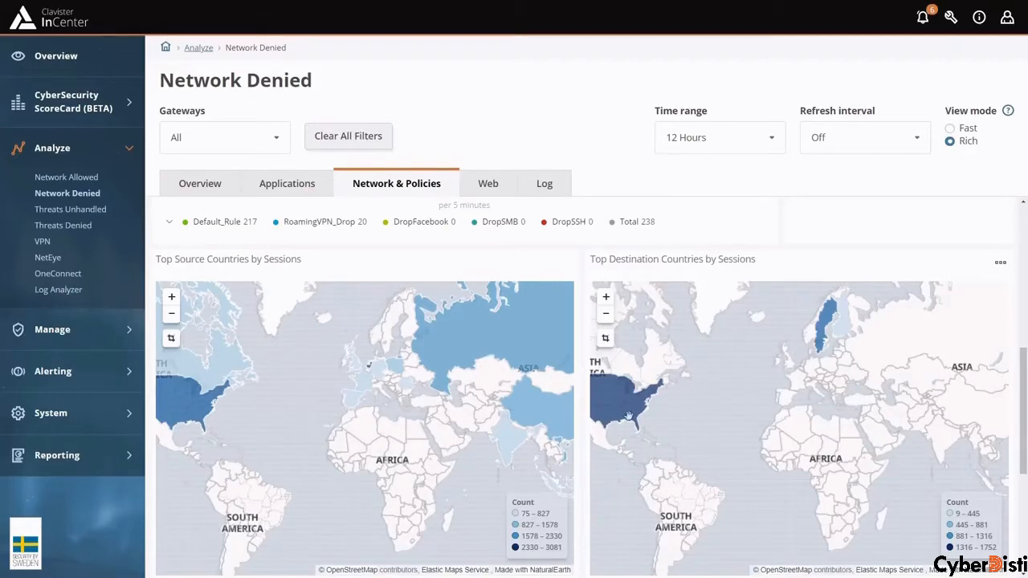
- Filter the unhandled scanner threats by the source IP 14.63.218.174 from the top scanner sources
{"action": "left_click", "coordinate": [72, 209]}
{"action": "mouse_move", "coordinate": [257, 277]}
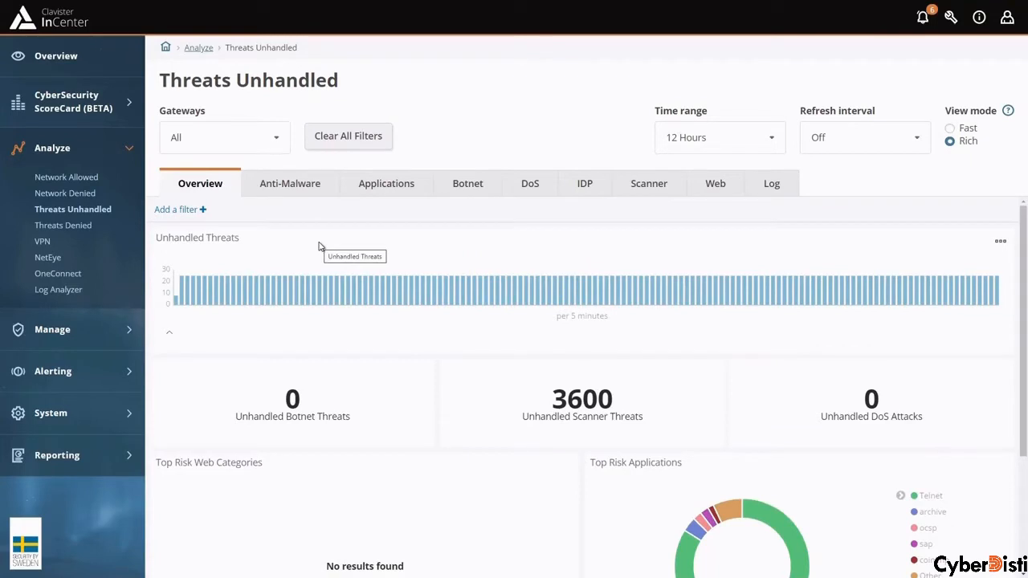
{"action": "left_click", "coordinate": [667, 188]}
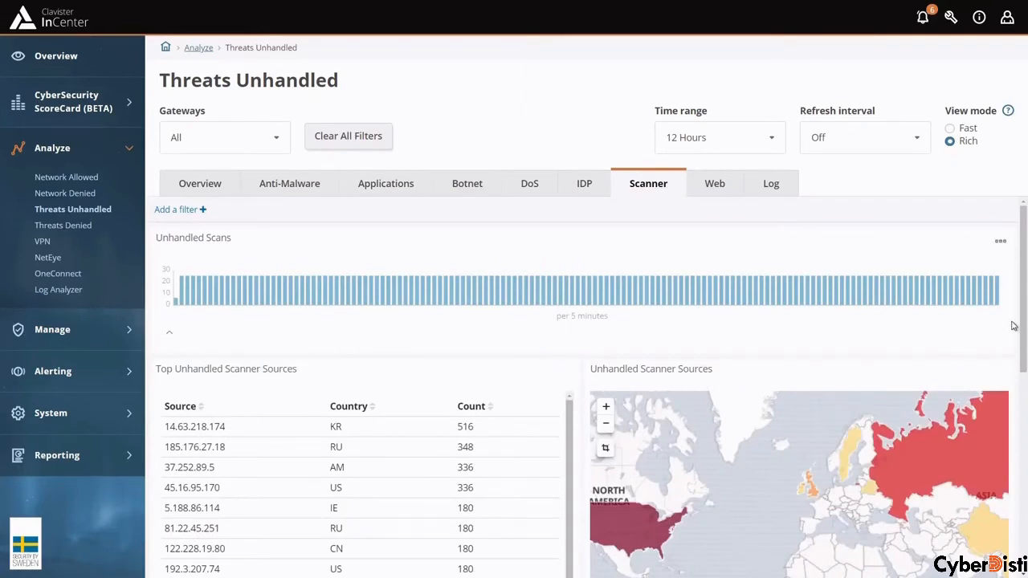
{"action": "scroll", "coordinate": [486, 393], "scroll_direction": "down", "scroll_amount": 1}
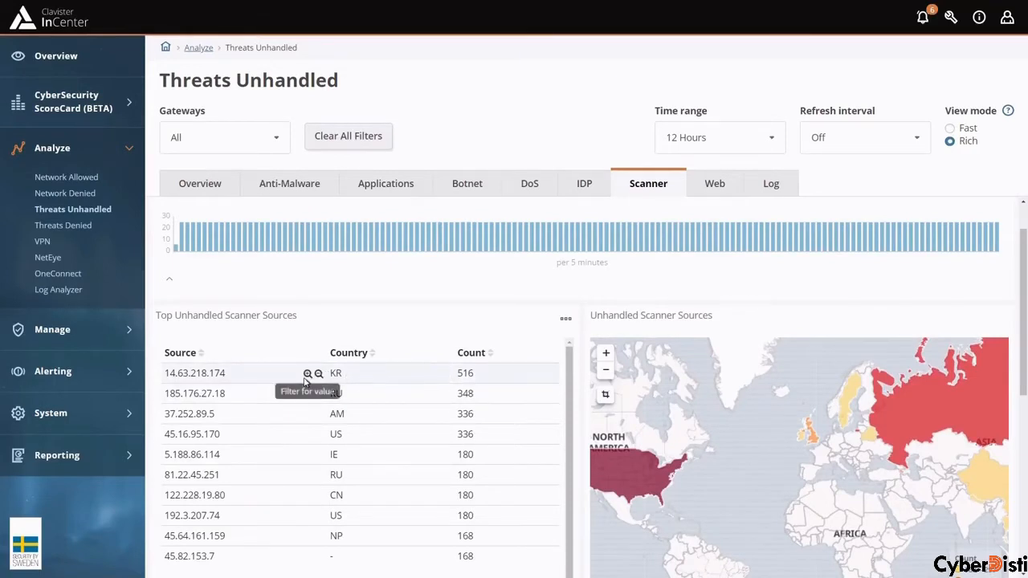
{"action": "left_click", "coordinate": [306, 375]}
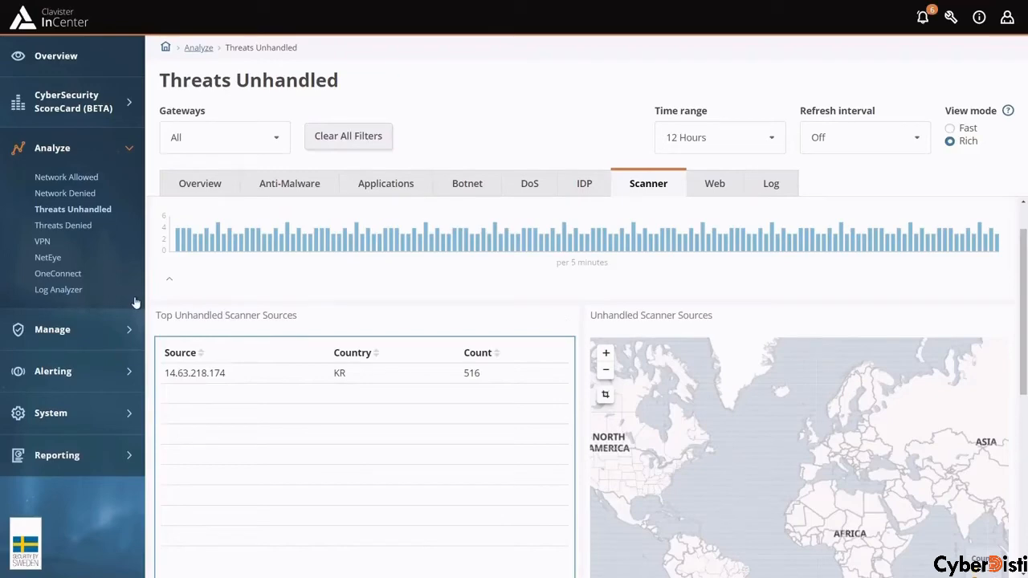
- Examine the Log Analyzer entries and the active connsrcip filter for the source IP 14.63.218.174
{"action": "left_click", "coordinate": [68, 292]}
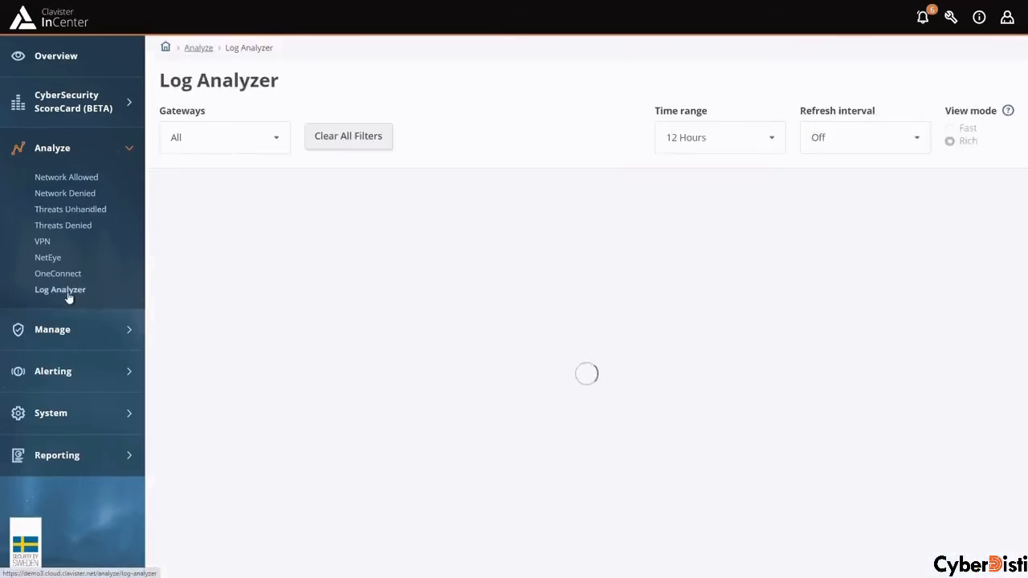
{"action": "scroll", "coordinate": [390, 337], "scroll_direction": "down", "scroll_amount": 1}
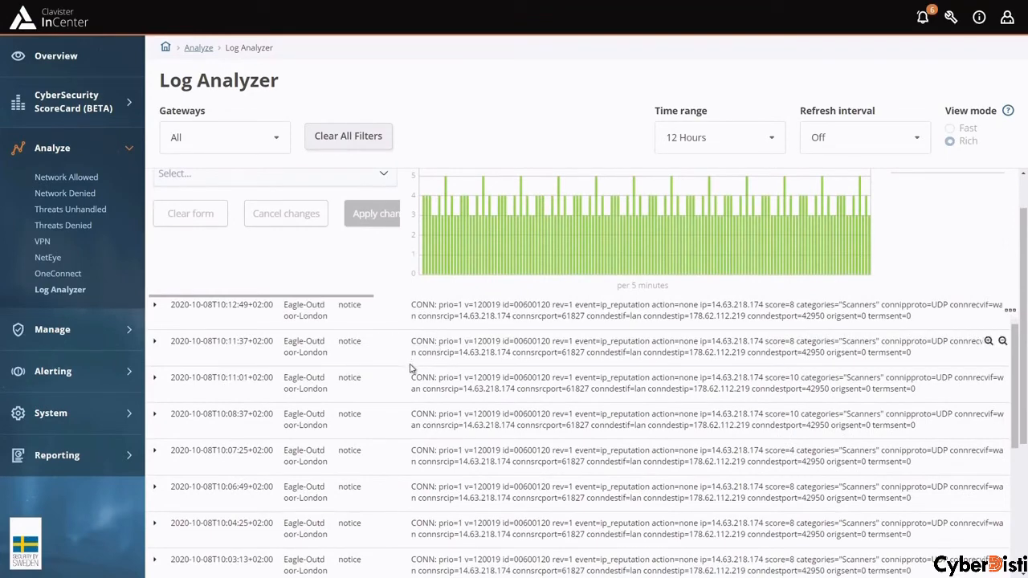
{"action": "scroll", "coordinate": [418, 393], "scroll_direction": "up", "scroll_amount": 2}
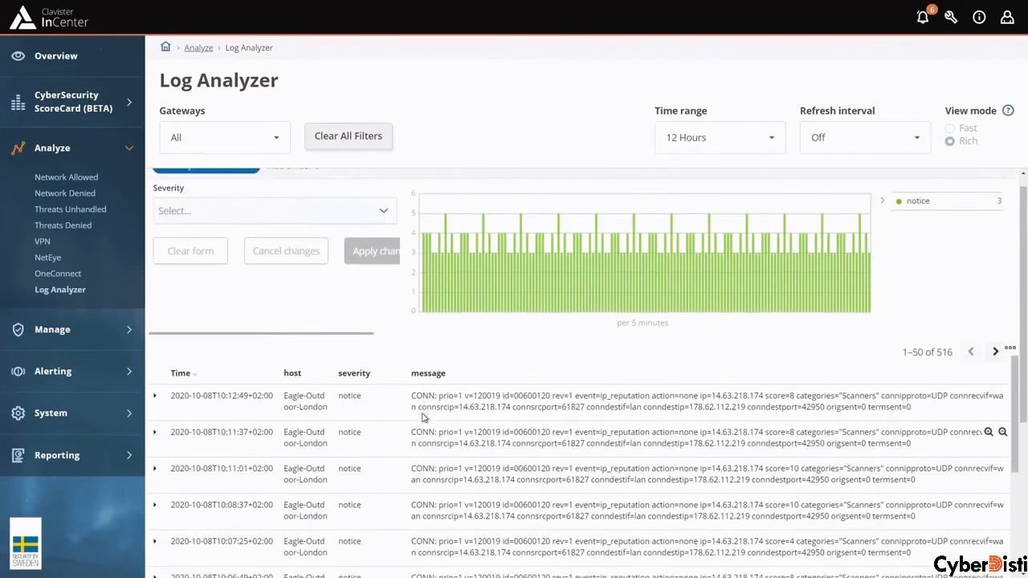
{"action": "mouse_move", "coordinate": [214, 190]}
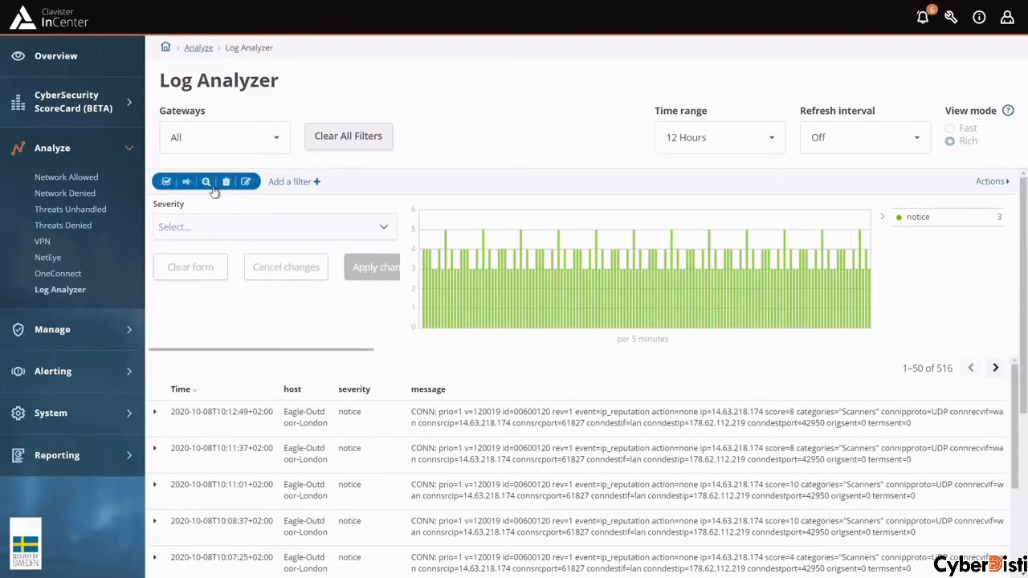
{"action": "mouse_move", "coordinate": [388, 452]}
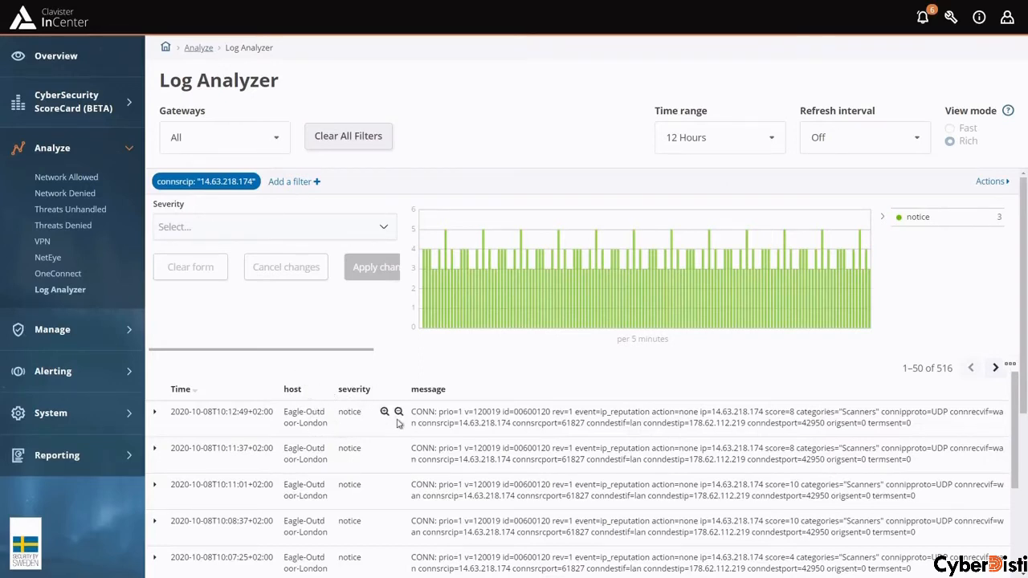
{"action": "scroll", "coordinate": [396, 424], "scroll_direction": "down", "scroll_amount": 1}
{"action": "scroll", "coordinate": [397, 424], "scroll_direction": "down", "scroll_amount": 2}
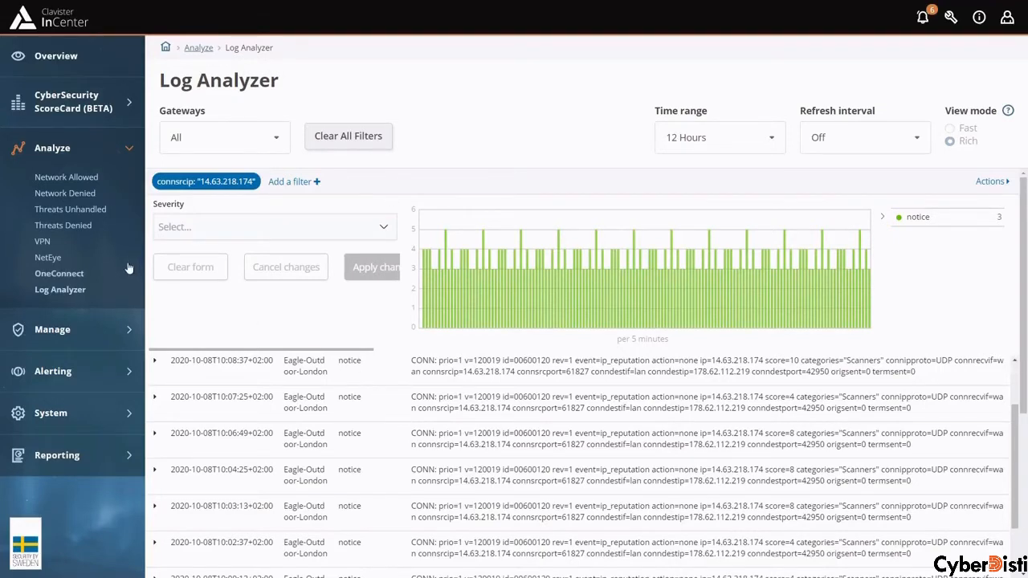
- Open the Threats Denied overview and remove the connsrcip filter
{"action": "left_click", "coordinate": [86, 232]}
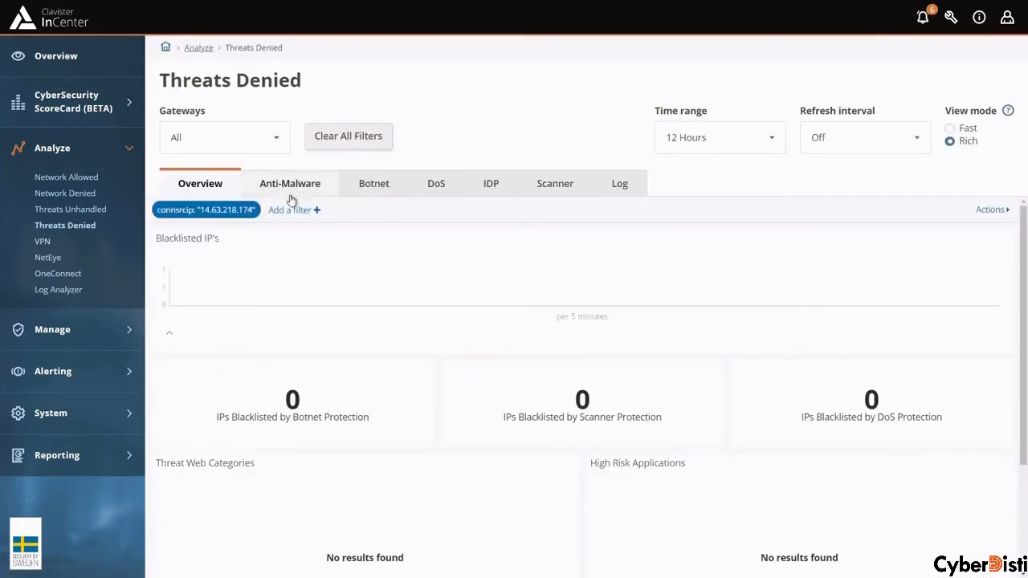
{"action": "mouse_move", "coordinate": [255, 212]}
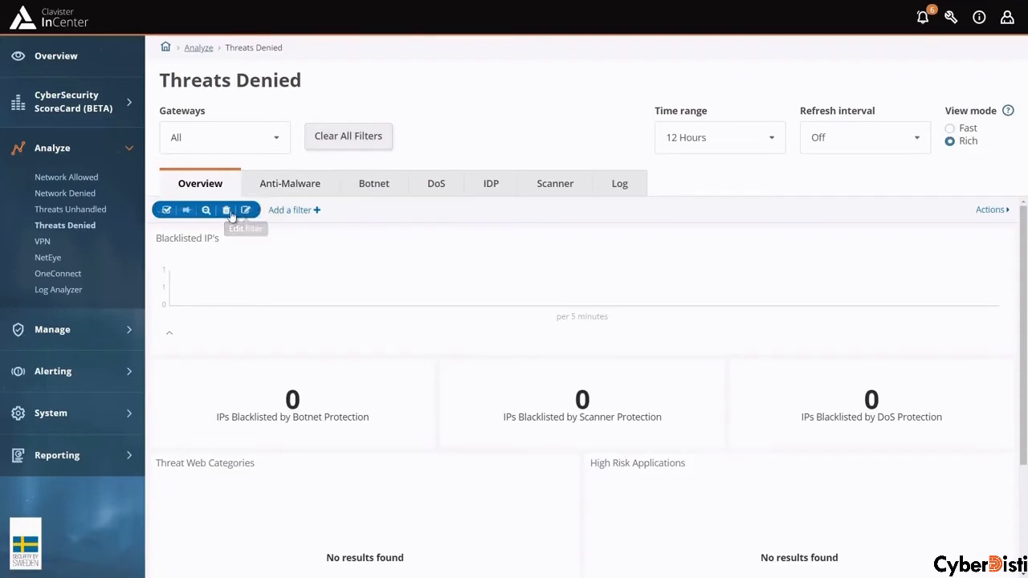
{"action": "left_click", "coordinate": [226, 210]}
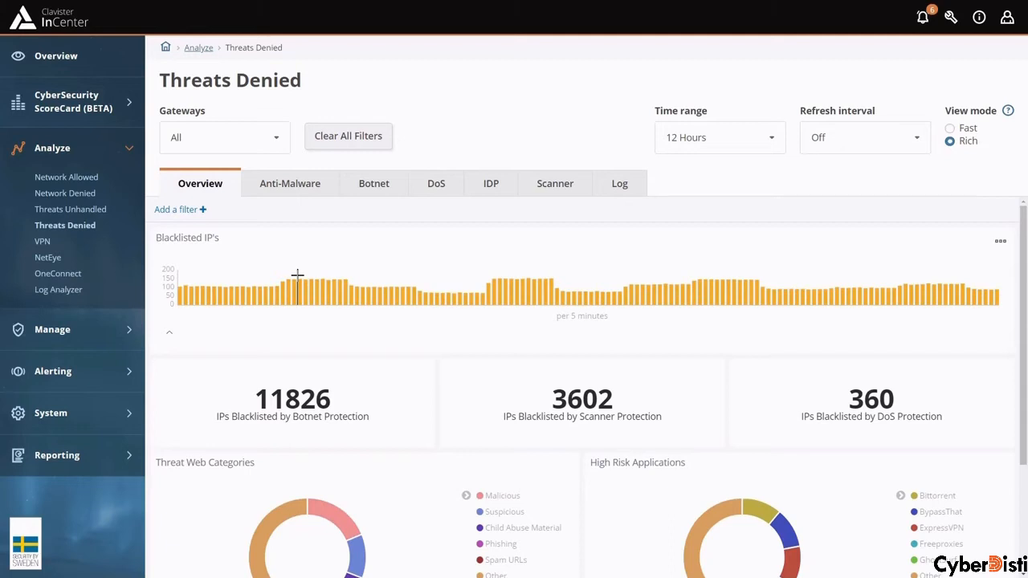
{"action": "mouse_move", "coordinate": [266, 286]}
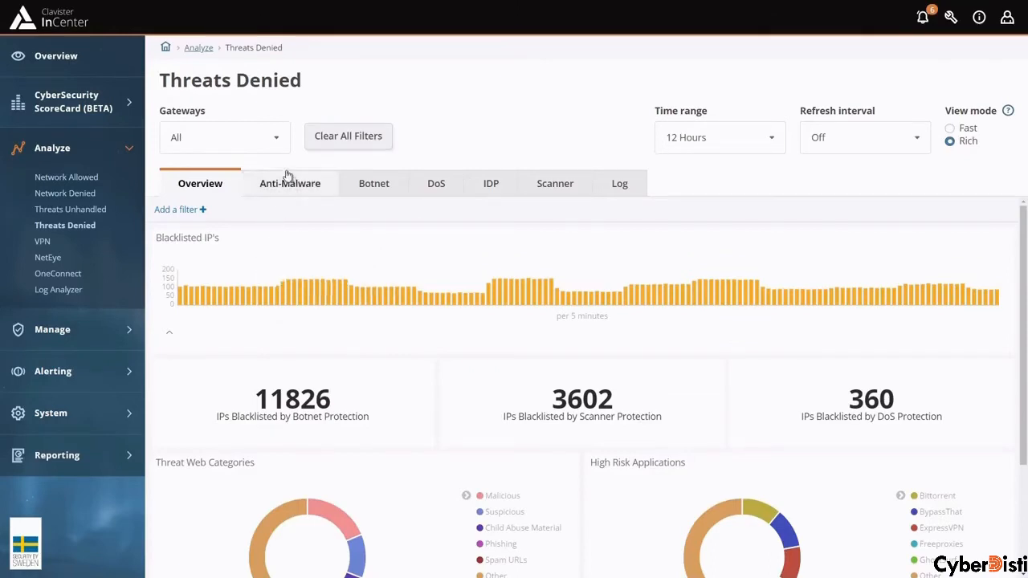
- Filter the dashboards by the Eagle-Outdoor-Berlin gateway to check its Network Allowed overview, and clear the gateway filter
{"action": "left_click", "coordinate": [277, 143]}
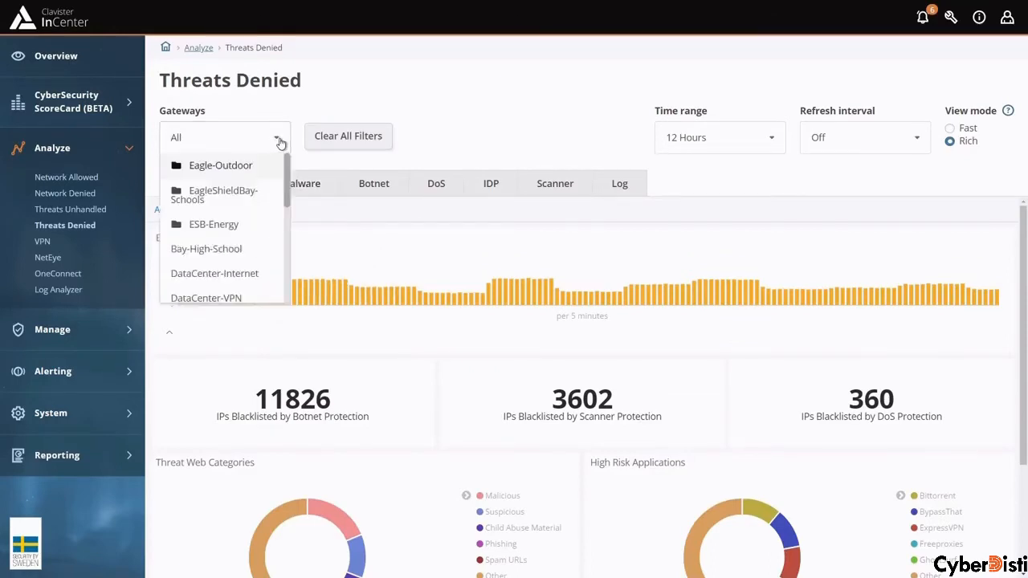
{"action": "scroll", "coordinate": [256, 200], "scroll_direction": "down", "scroll_amount": 1}
{"action": "scroll", "coordinate": [256, 199], "scroll_direction": "down", "scroll_amount": 1}
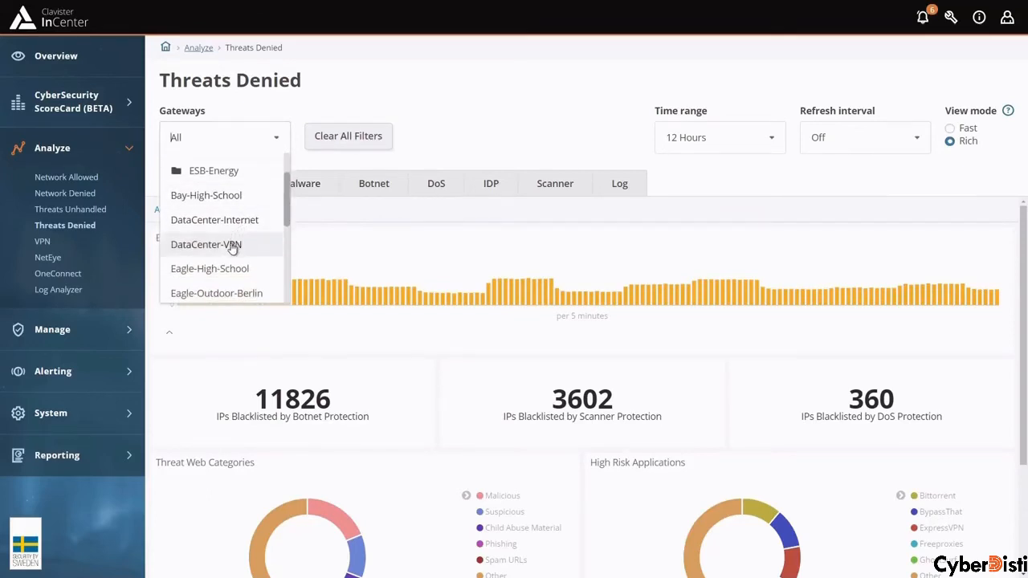
{"action": "scroll", "coordinate": [252, 232], "scroll_direction": "down", "scroll_amount": 2}
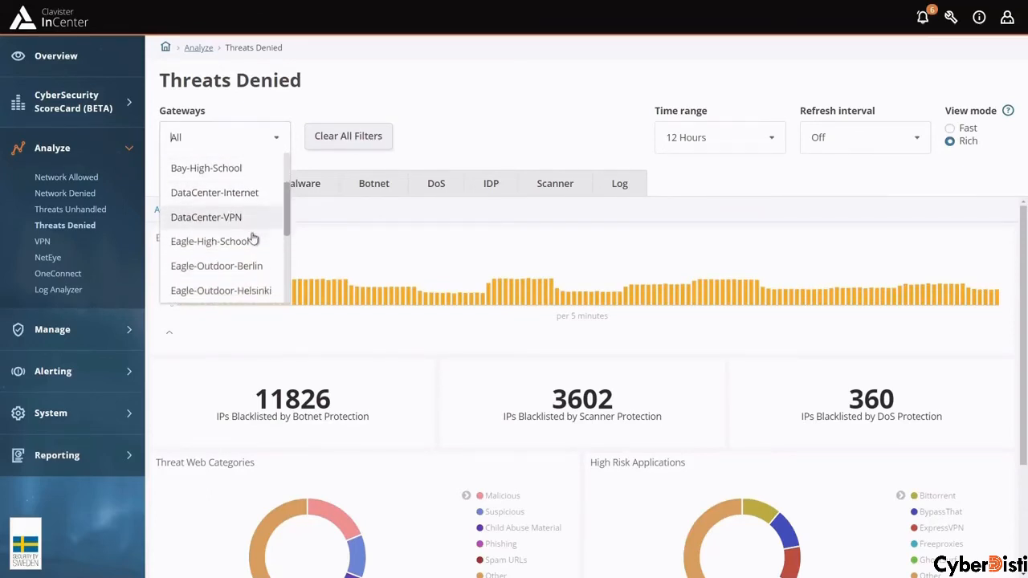
{"action": "left_click", "coordinate": [247, 240]}
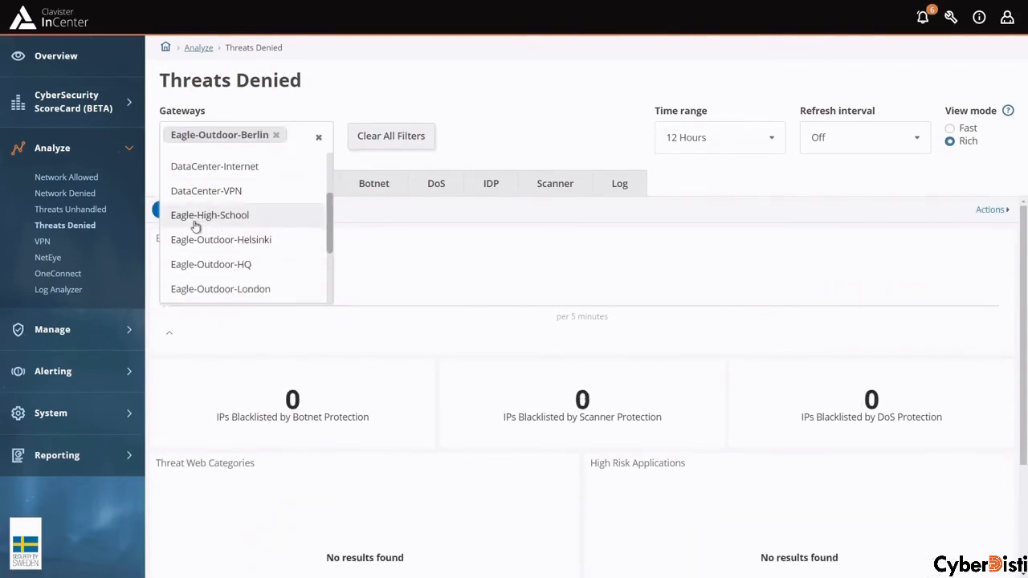
{"action": "left_click", "coordinate": [84, 176]}
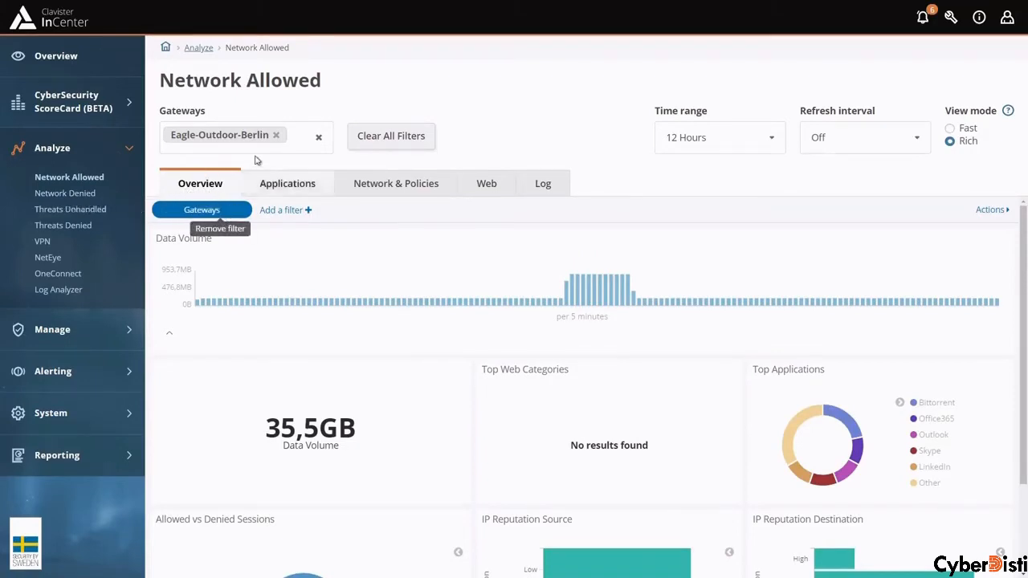
{"action": "left_click", "coordinate": [318, 137]}
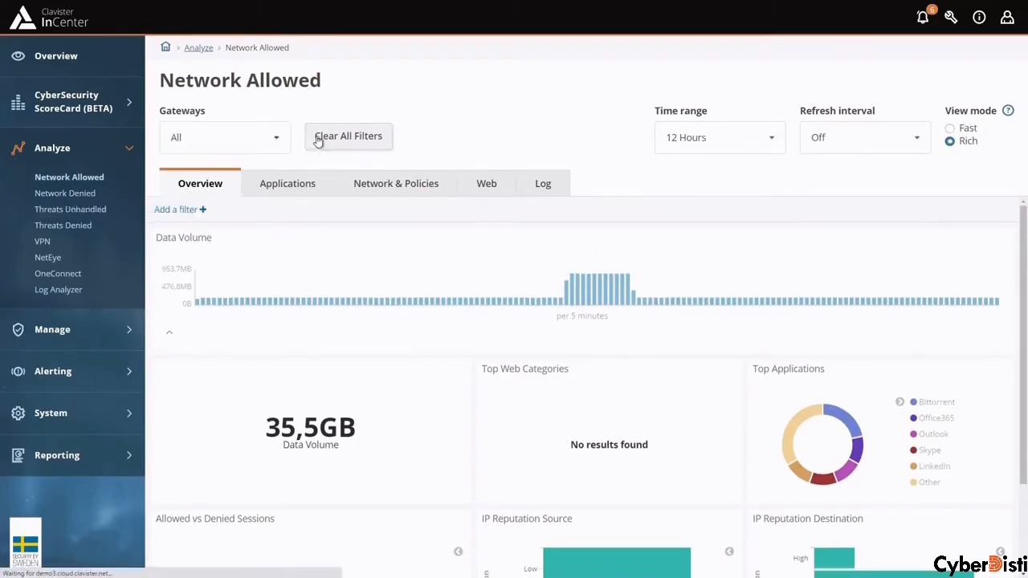
- Examine the denied botnet threats, including the top sources, top destinations and their country maps
{"action": "left_click", "coordinate": [65, 225]}
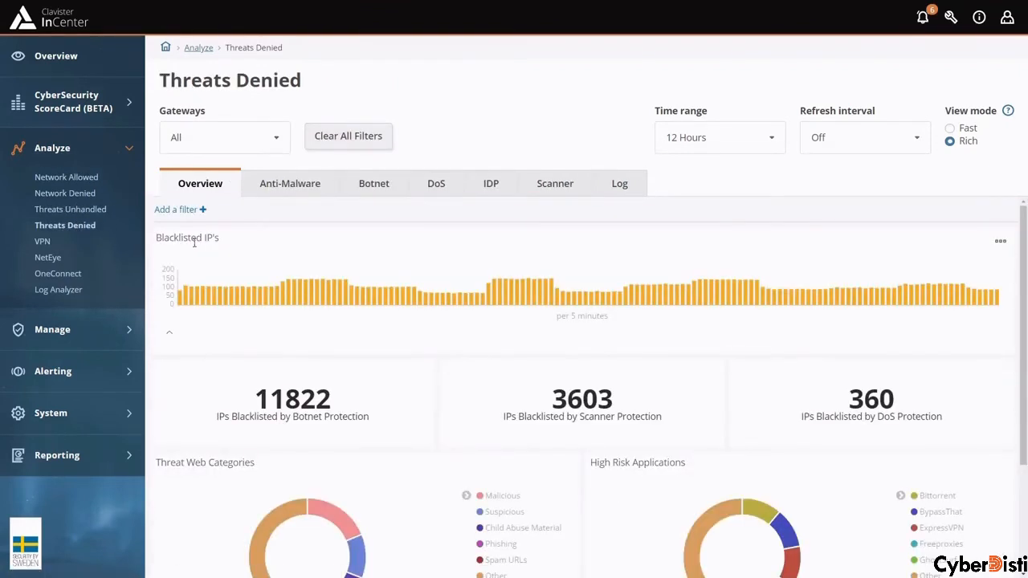
{"action": "left_click", "coordinate": [379, 184]}
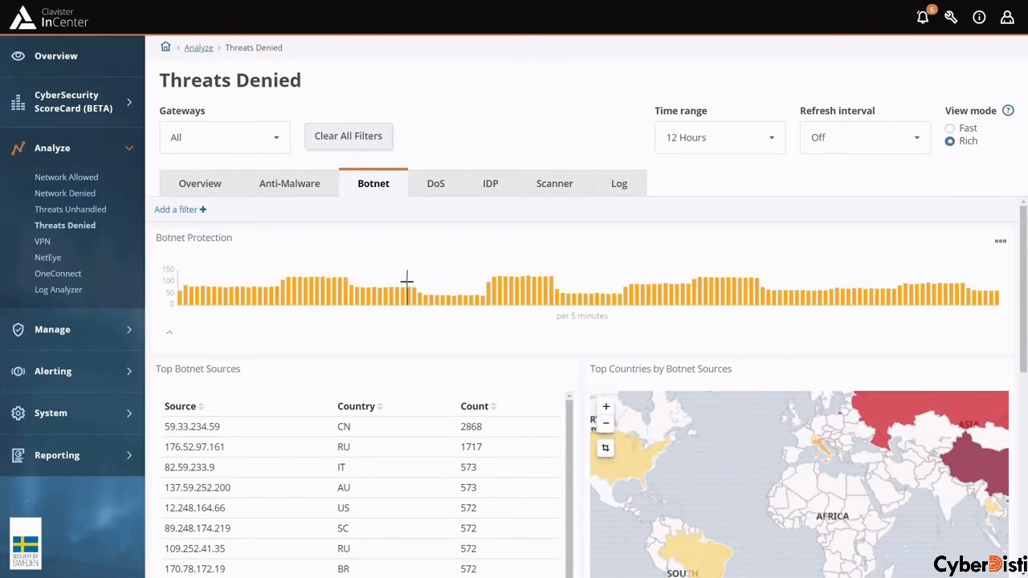
{"action": "scroll", "coordinate": [407, 281], "scroll_direction": "down", "scroll_amount": 1}
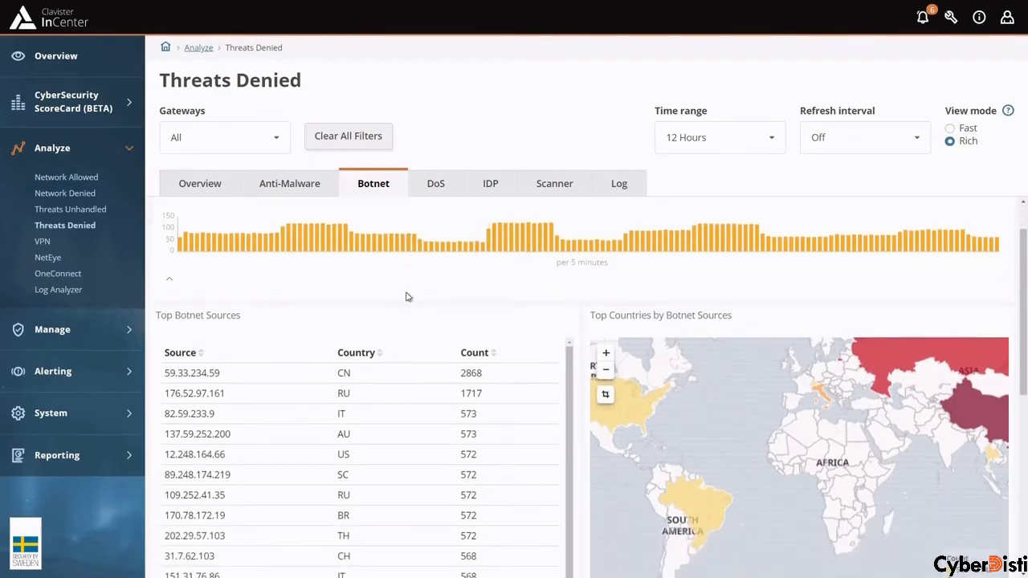
{"action": "scroll", "coordinate": [407, 297], "scroll_direction": "down", "scroll_amount": 2}
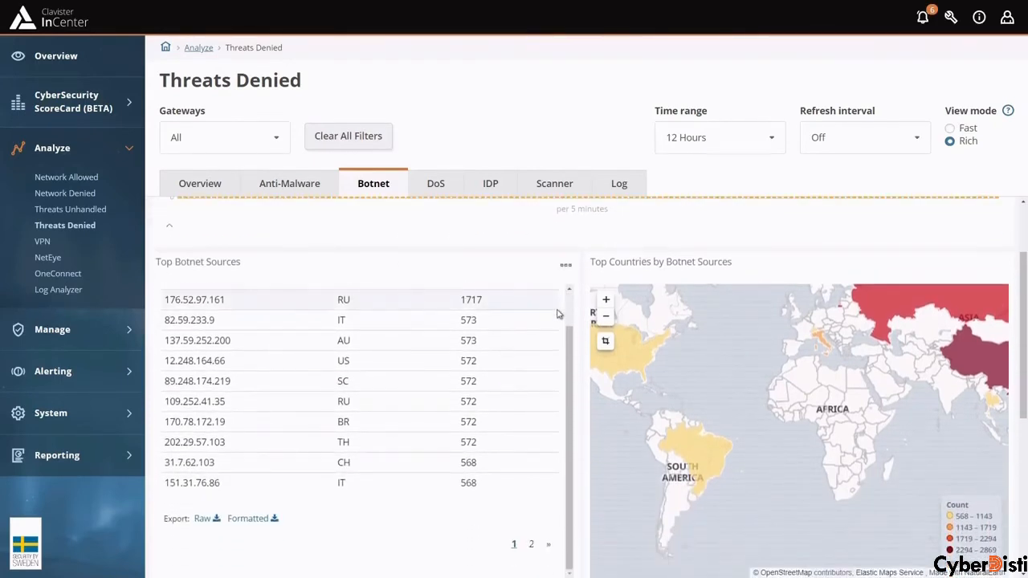
{"action": "scroll", "coordinate": [603, 333], "scroll_direction": "down", "scroll_amount": 6}
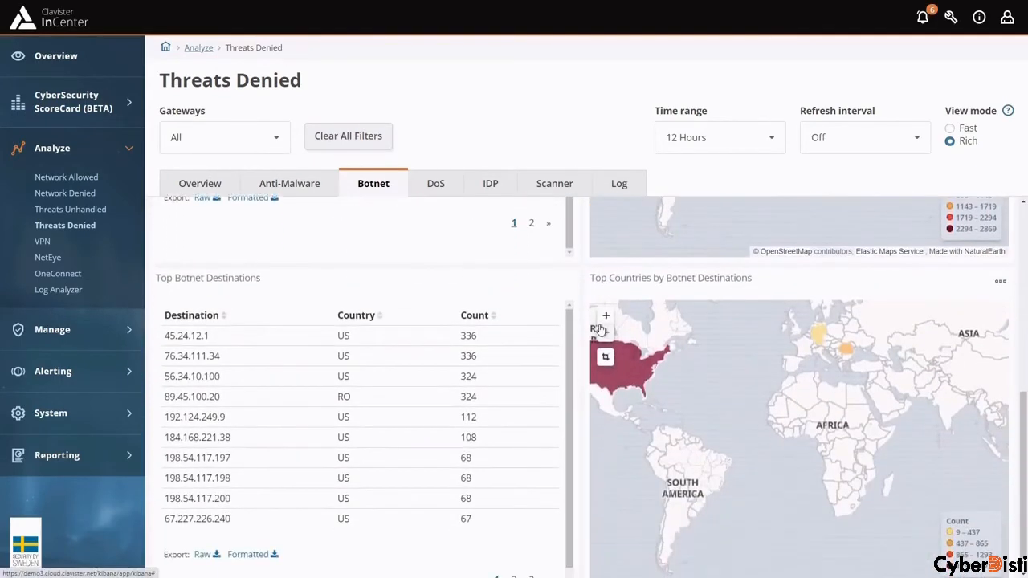
{"action": "scroll", "coordinate": [604, 331], "scroll_direction": "down", "scroll_amount": 1}
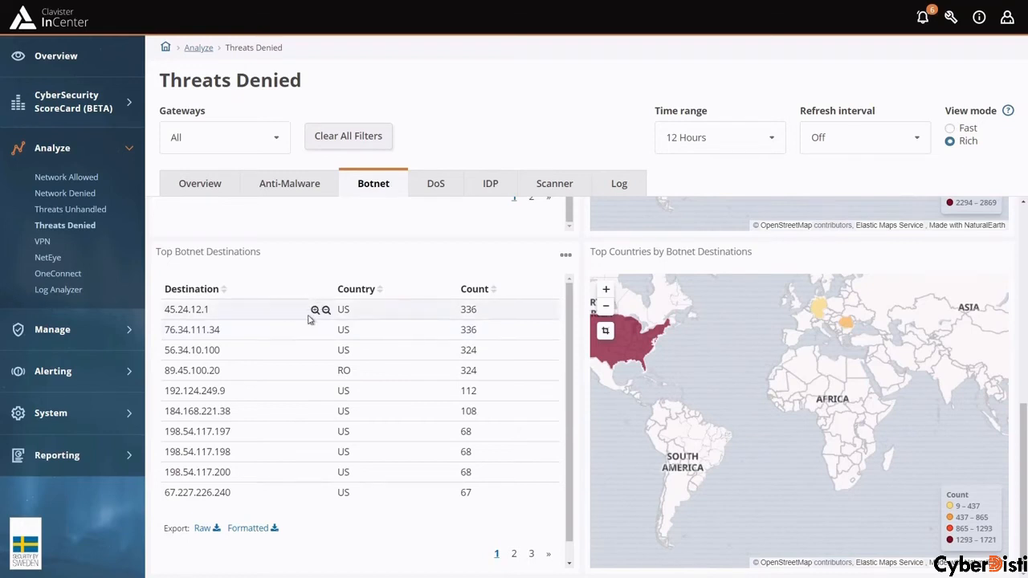
- Trace the source IPs contacting botnet destination 45.24.12.1 in the Log Analyzer with a destination filter, and remove that filter
{"action": "left_click", "coordinate": [315, 310]}
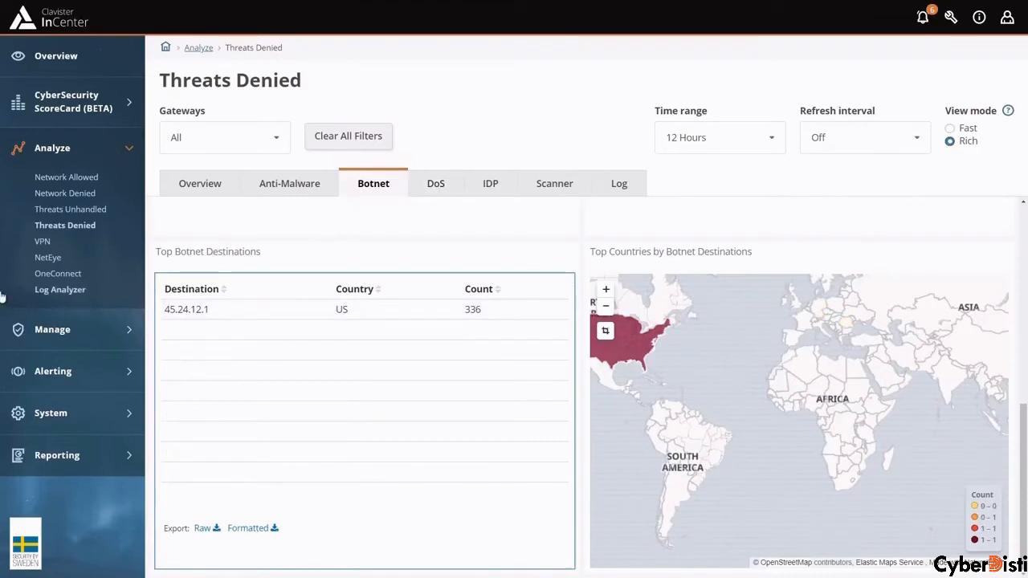
{"action": "left_click", "coordinate": [57, 291]}
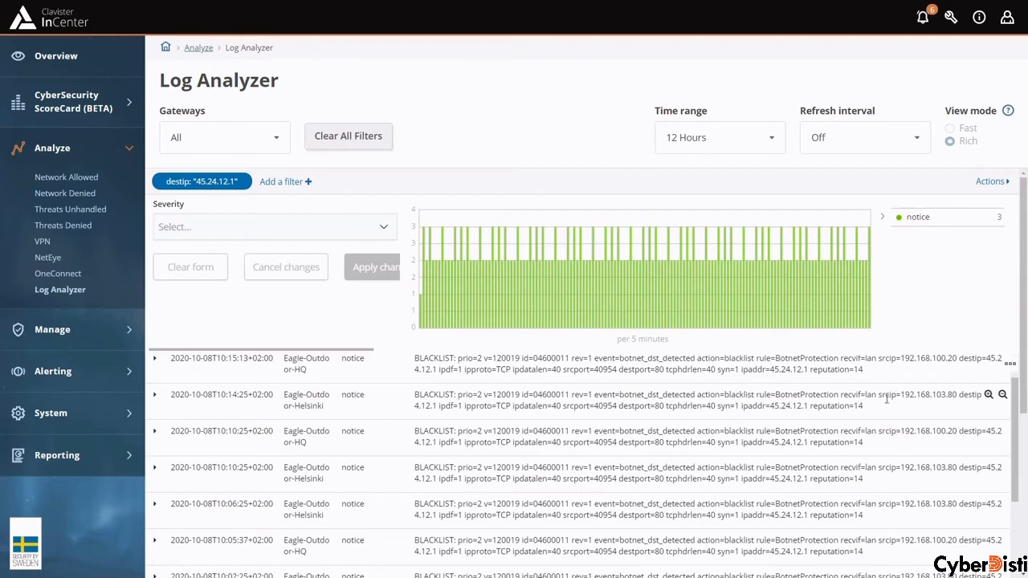
{"action": "left_click_drag", "start_coordinate": [887, 399], "coordinate": [958, 399]}
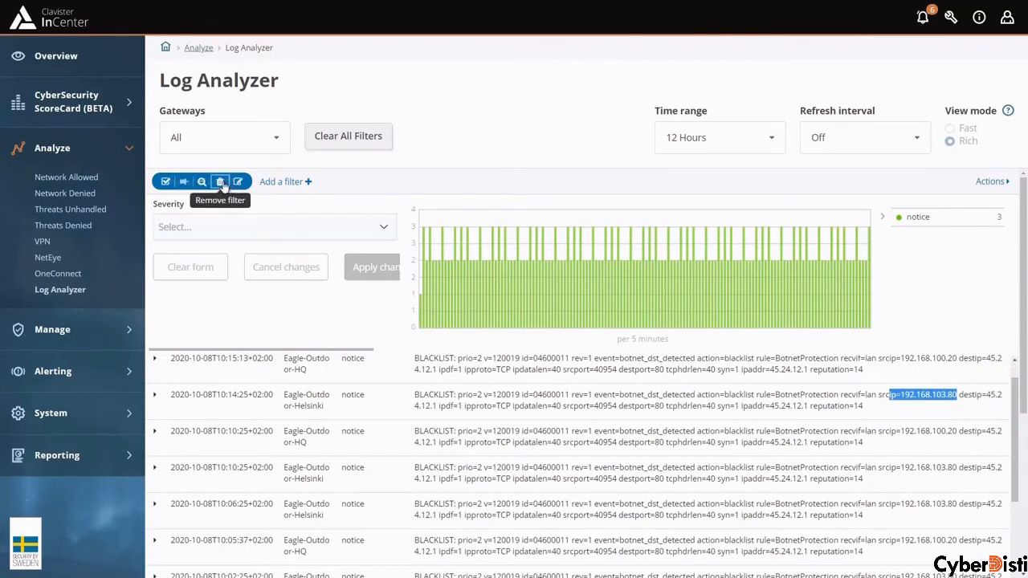
{"action": "left_click", "coordinate": [223, 183]}
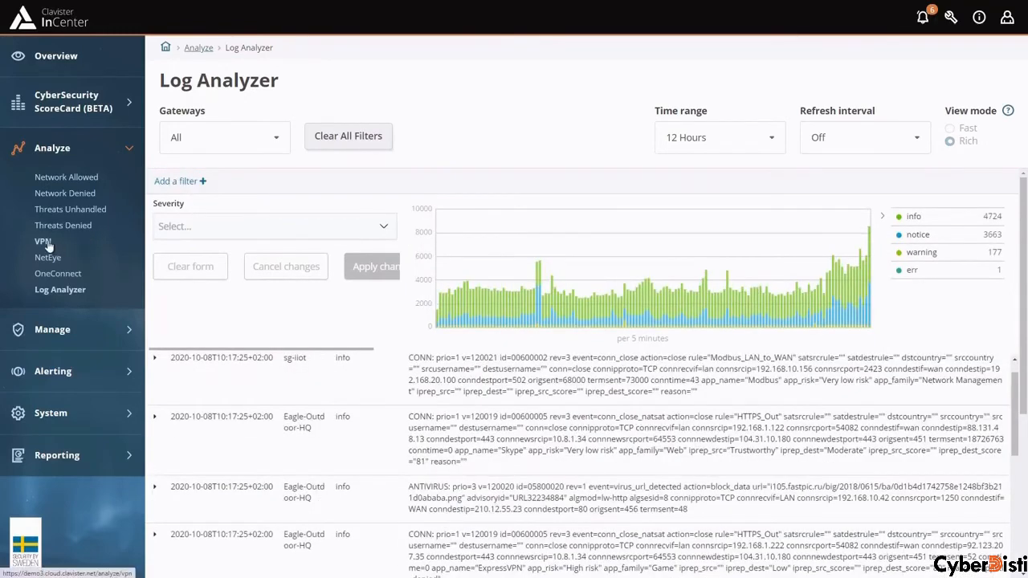
- Examine the VPN dashboard's IPsec tunnel endpoints and failures, and the overview's tunnel charts and location map
{"action": "left_click", "coordinate": [46, 243]}
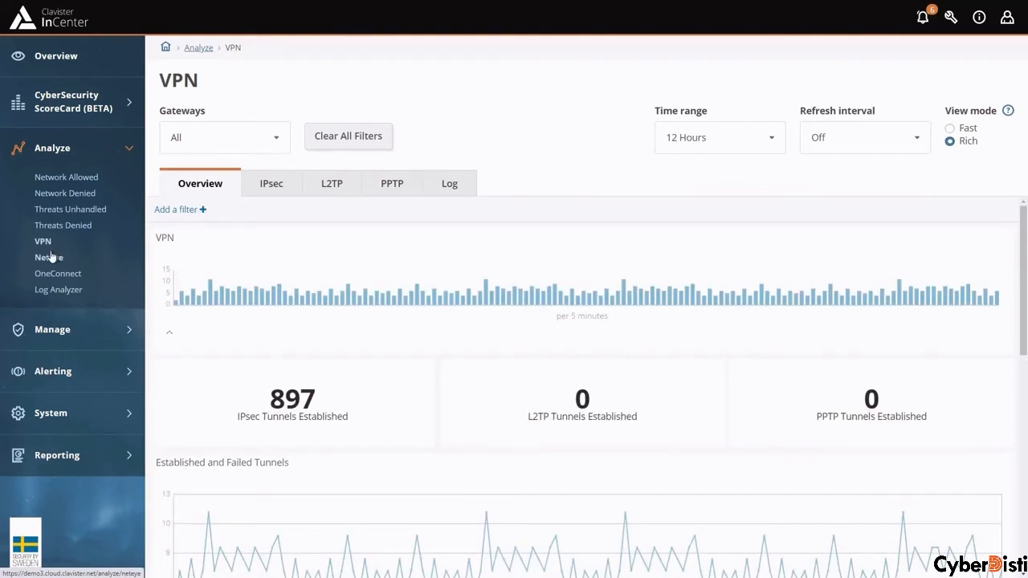
{"action": "left_click", "coordinate": [270, 184]}
{"action": "scroll", "coordinate": [255, 221], "scroll_direction": "down", "scroll_amount": 5}
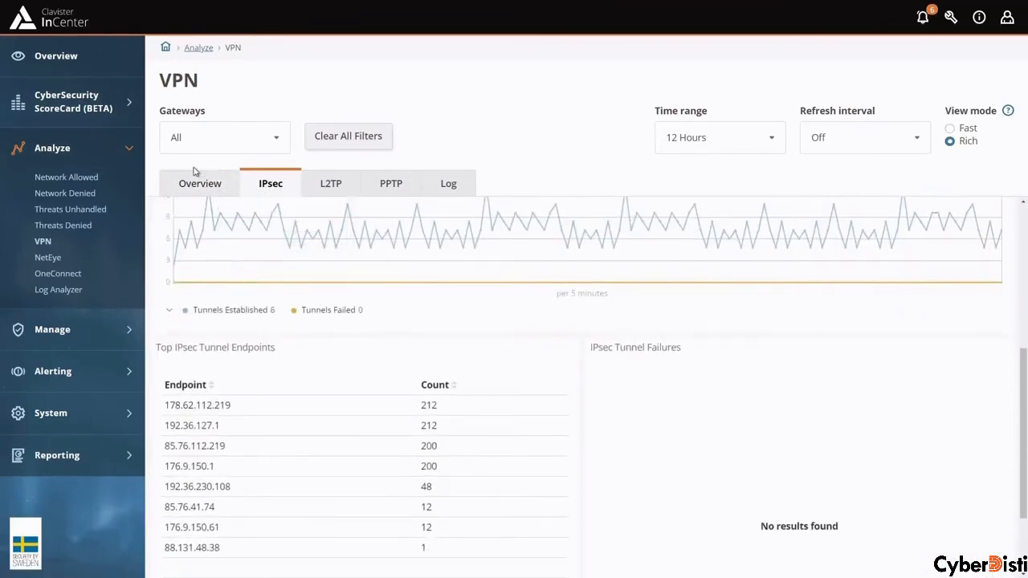
{"action": "left_click", "coordinate": [207, 189]}
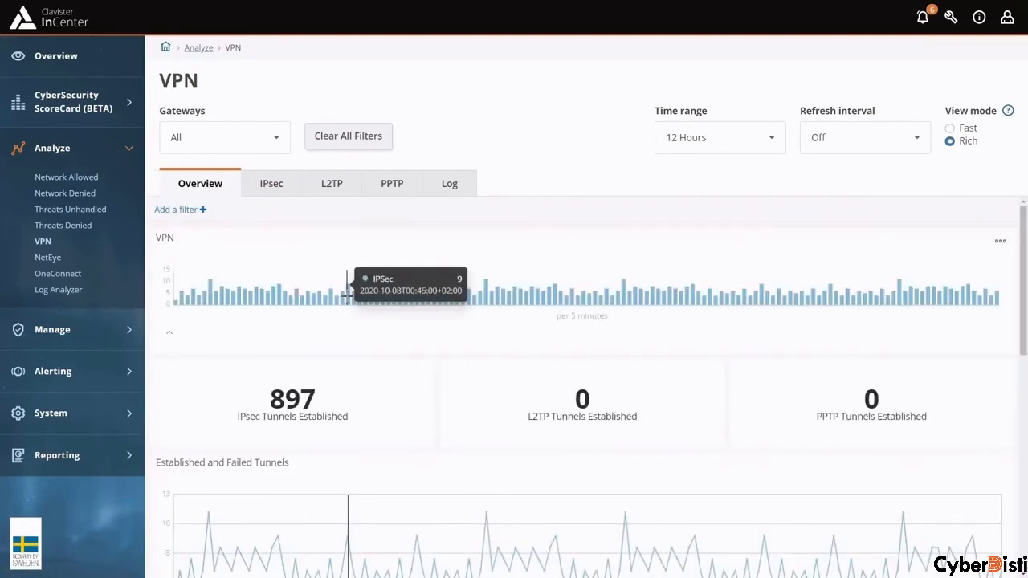
{"action": "scroll", "coordinate": [350, 298], "scroll_direction": "down", "scroll_amount": 3}
{"action": "scroll", "coordinate": [348, 299], "scroll_direction": "down", "scroll_amount": 3}
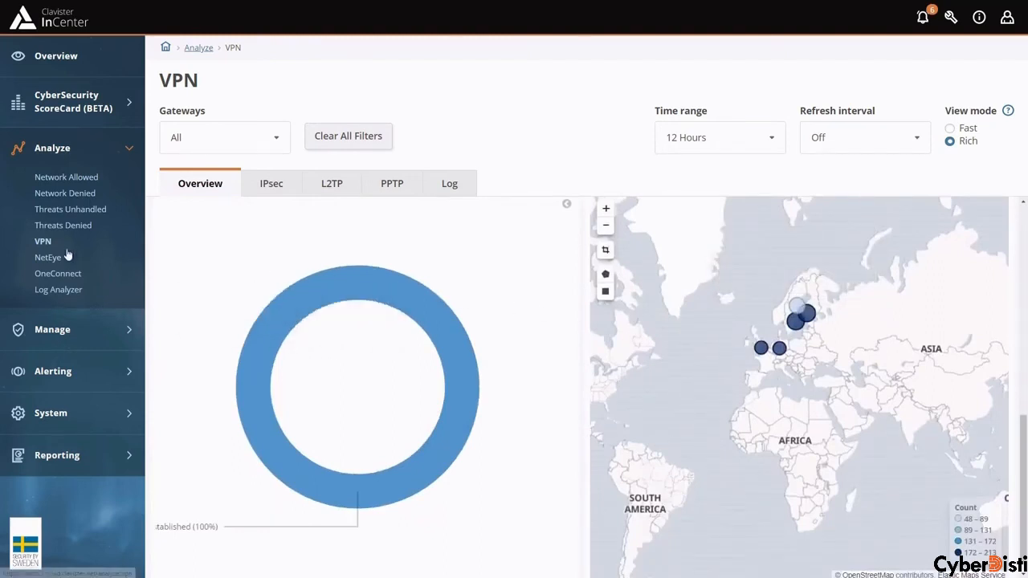
- Examine the NetEye overview and its denied malware threats, including top signatures, sources and FQDNs
{"action": "left_click", "coordinate": [40, 258]}
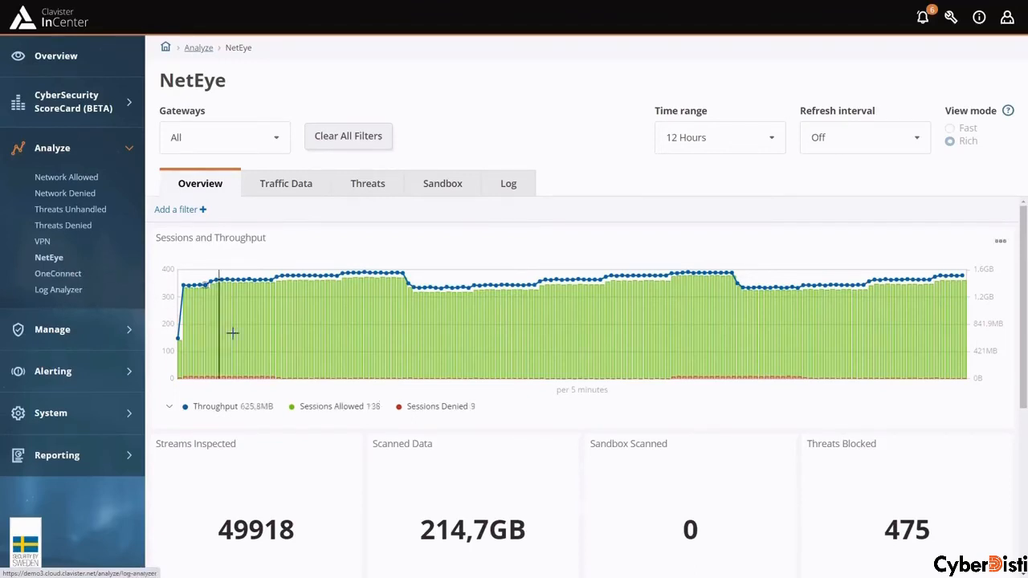
{"action": "scroll", "coordinate": [252, 340], "scroll_direction": "down", "scroll_amount": 2}
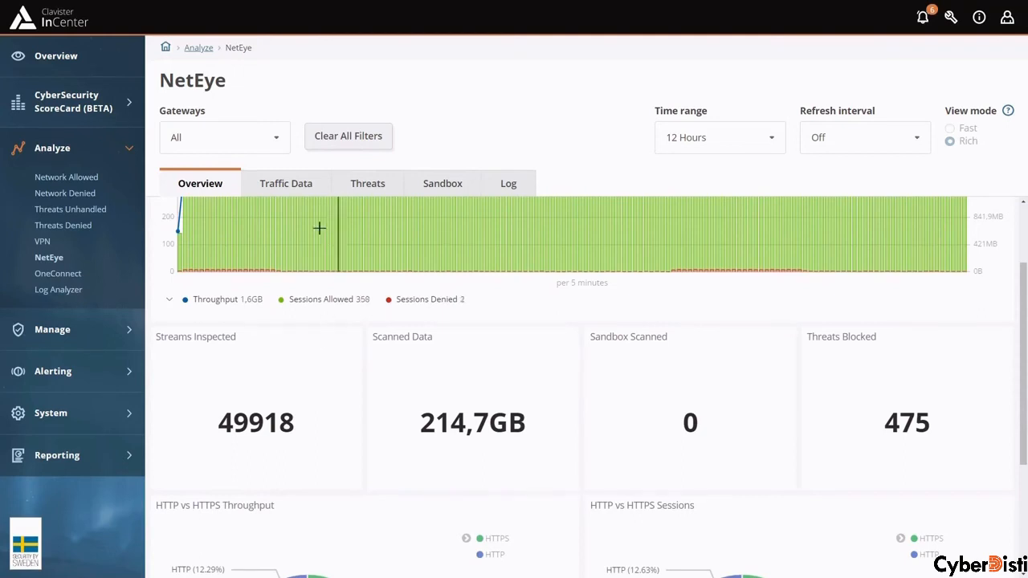
{"action": "left_click", "coordinate": [375, 193]}
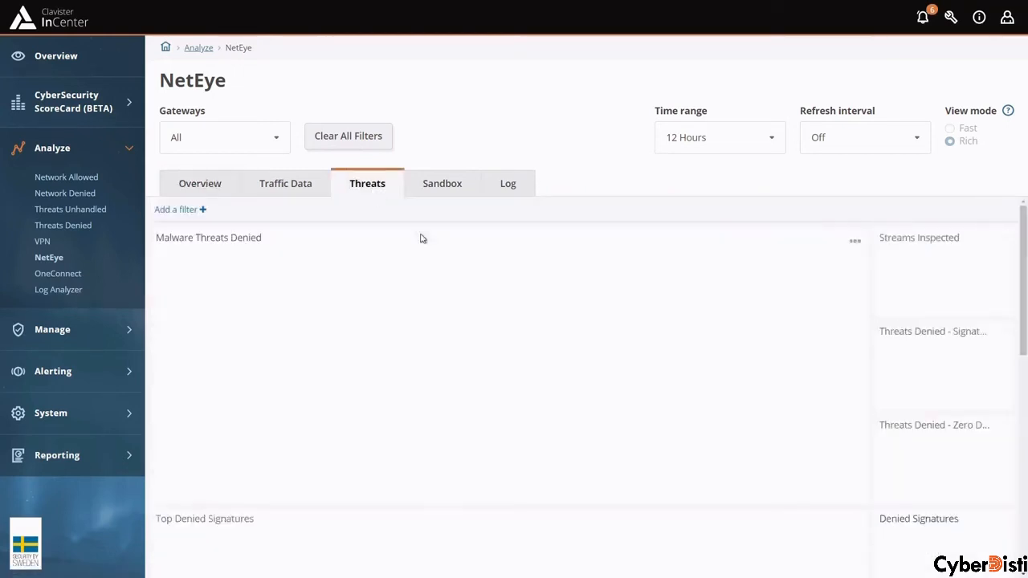
{"action": "scroll", "coordinate": [608, 329], "scroll_direction": "down", "scroll_amount": 1}
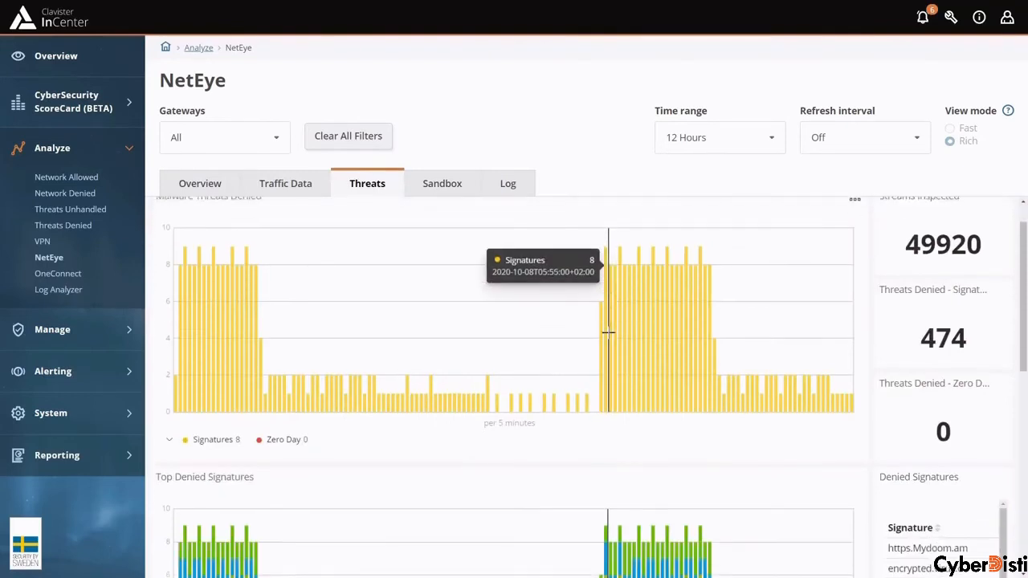
{"action": "scroll", "coordinate": [607, 354], "scroll_direction": "down", "scroll_amount": 2}
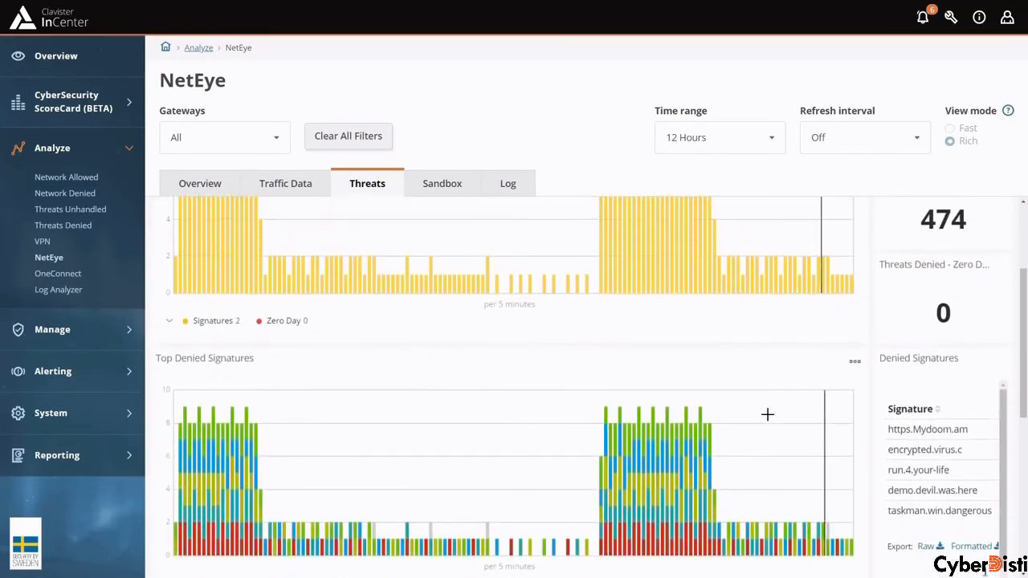
{"action": "scroll", "coordinate": [768, 415], "scroll_direction": "down", "scroll_amount": 3}
{"action": "scroll", "coordinate": [768, 415], "scroll_direction": "down", "scroll_amount": 2}
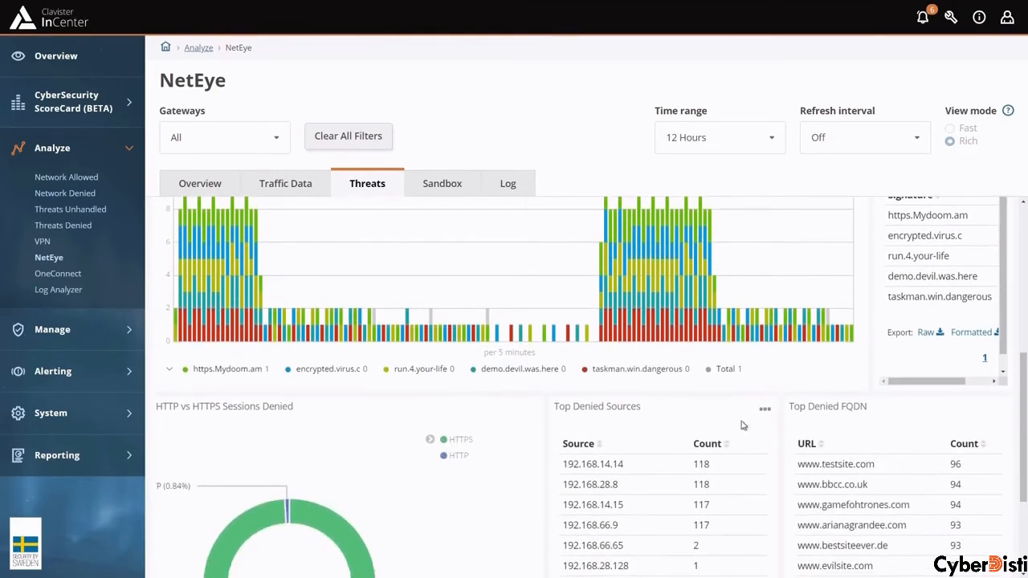
{"action": "scroll", "coordinate": [451, 488], "scroll_direction": "down", "scroll_amount": 2}
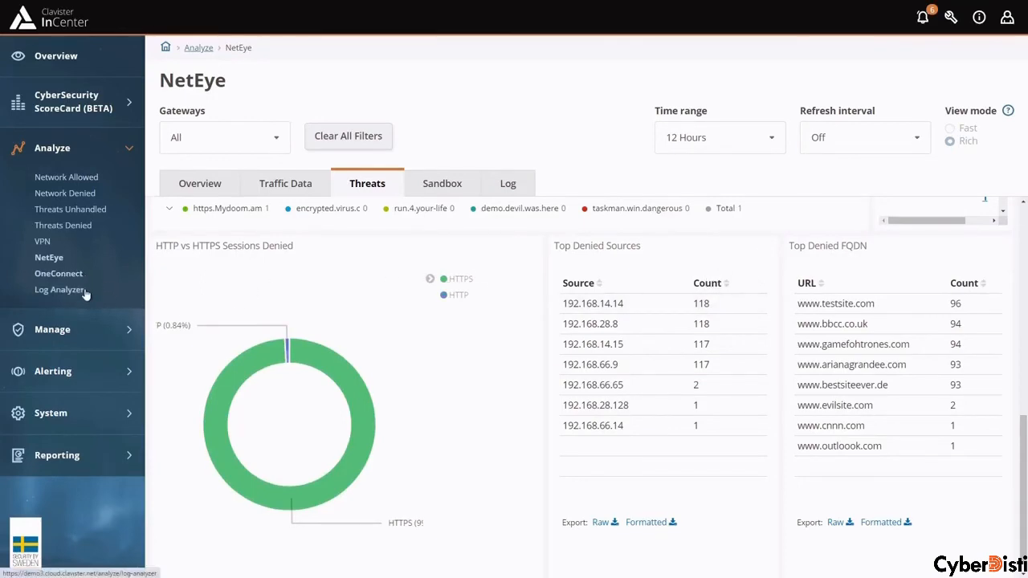
- Open the Fan Malfunction ticket among the open alerting tickets and view its list of events
{"action": "left_click", "coordinate": [93, 384]}
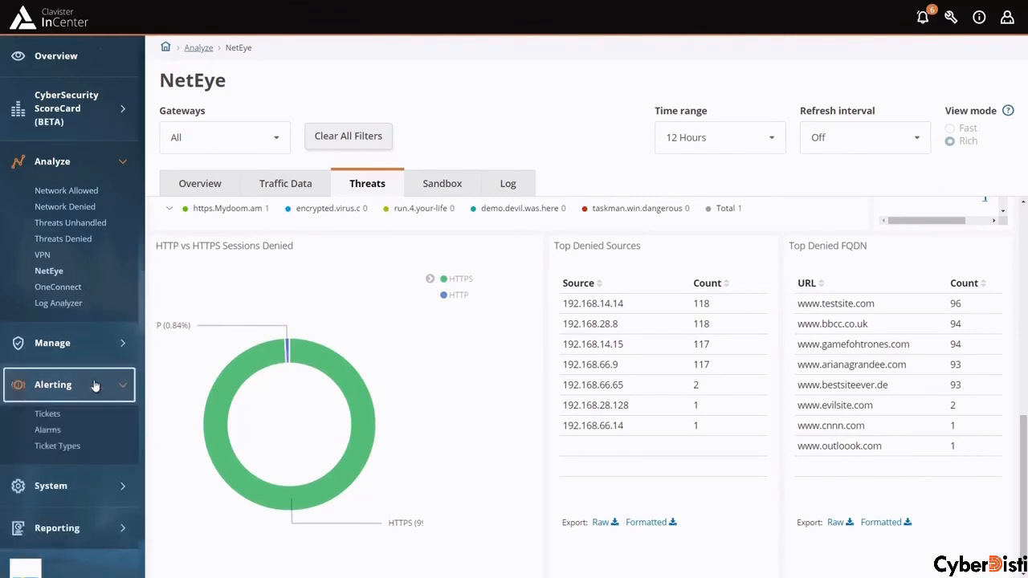
{"action": "left_click", "coordinate": [58, 413]}
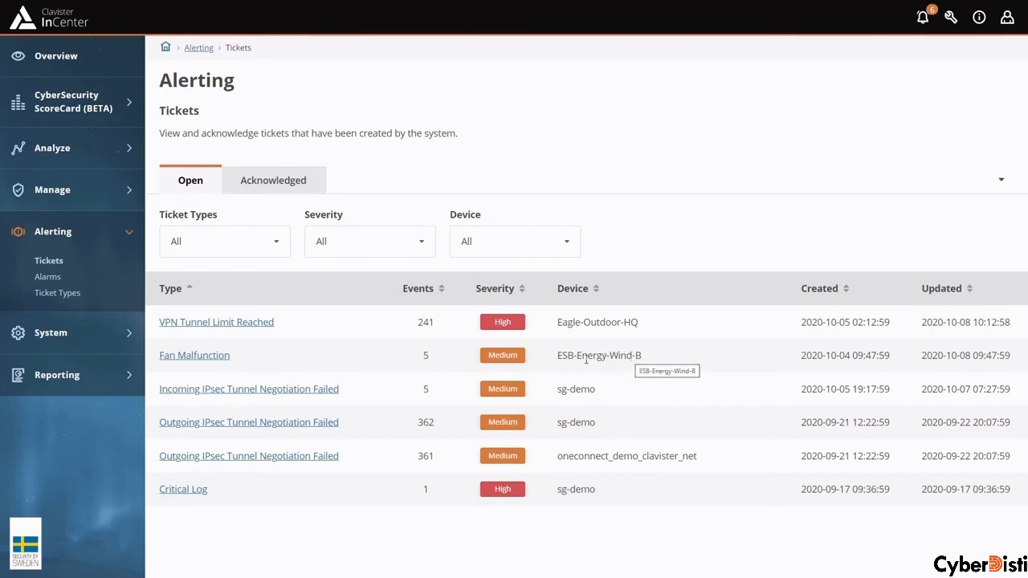
{"action": "left_click", "coordinate": [229, 355]}
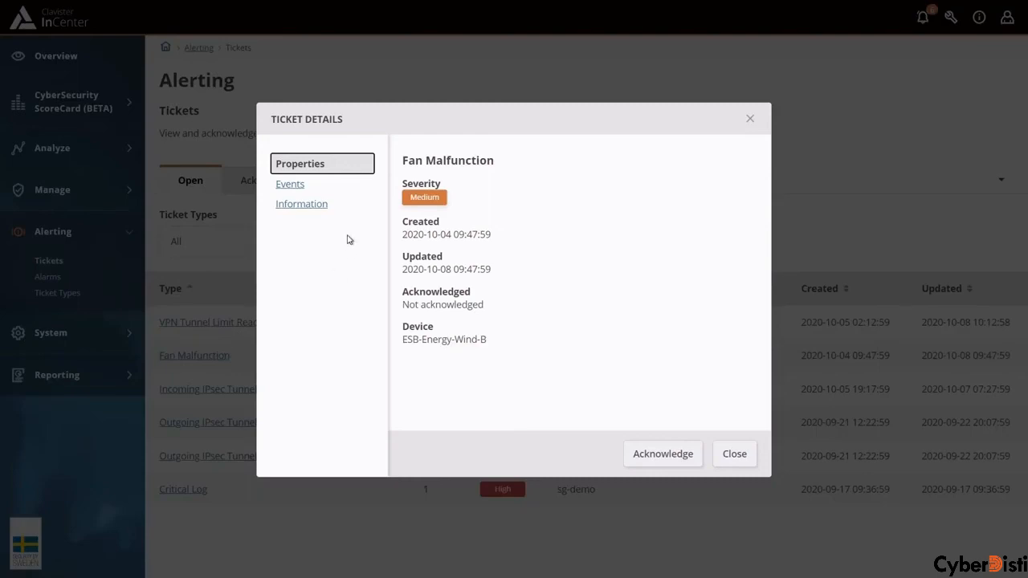
{"action": "left_click", "coordinate": [302, 186]}
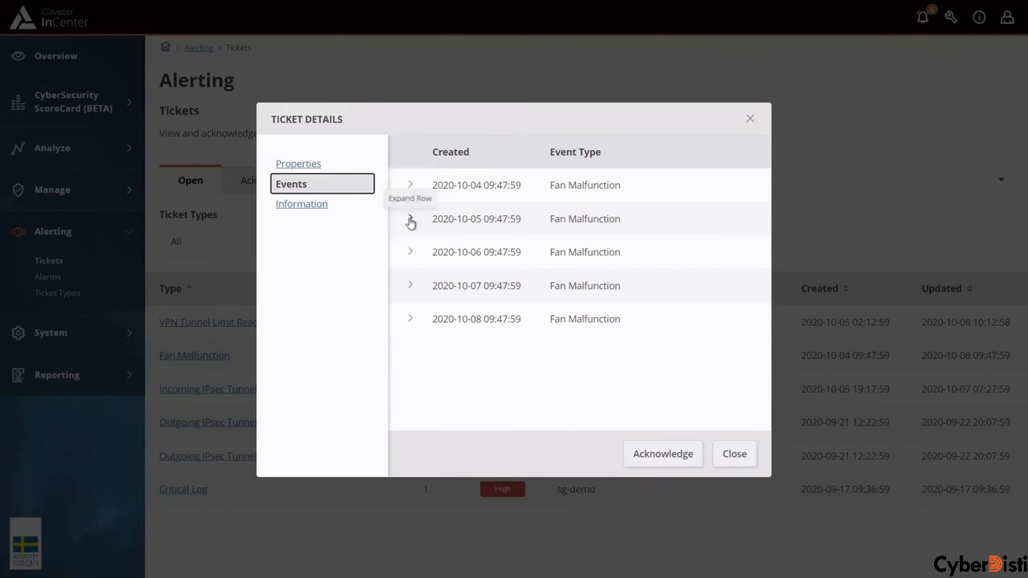
{"action": "left_click", "coordinate": [410, 220]}
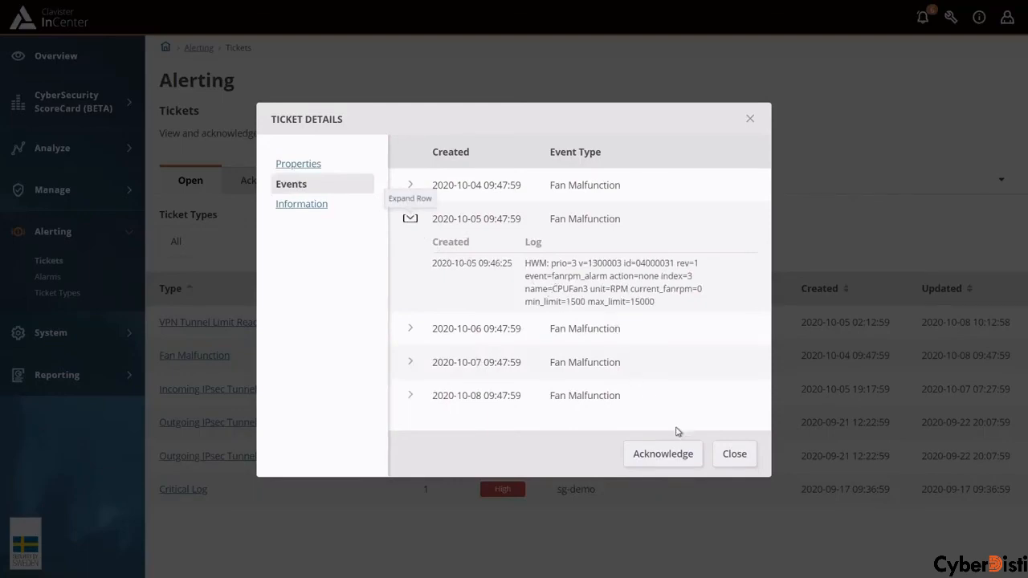
{"action": "left_click", "coordinate": [732, 454]}
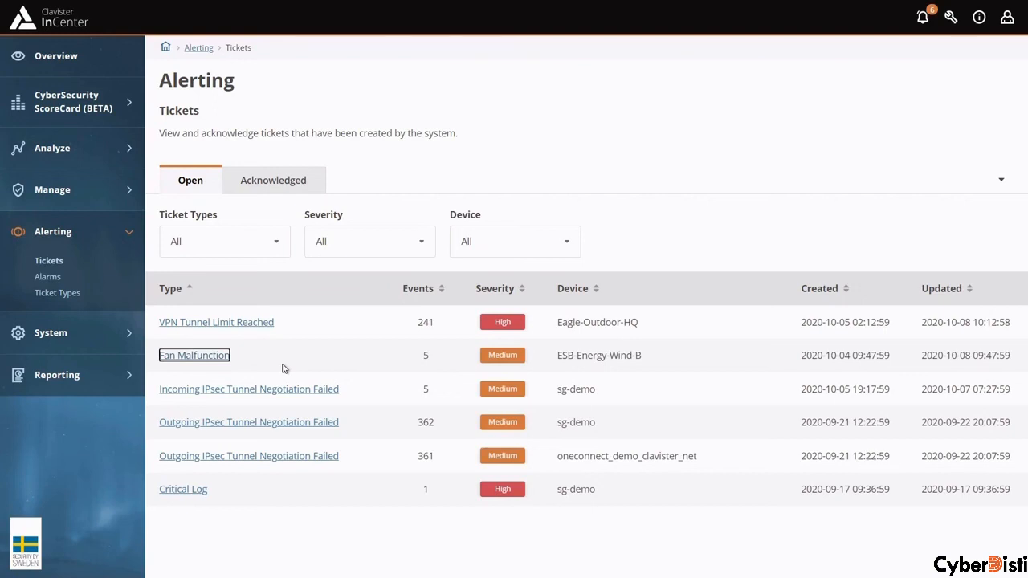
- Open the Network Allowed dashboard and examine the overview's data volume, top web categories, top applications and IP reputation charts
{"action": "left_click", "coordinate": [90, 159]}
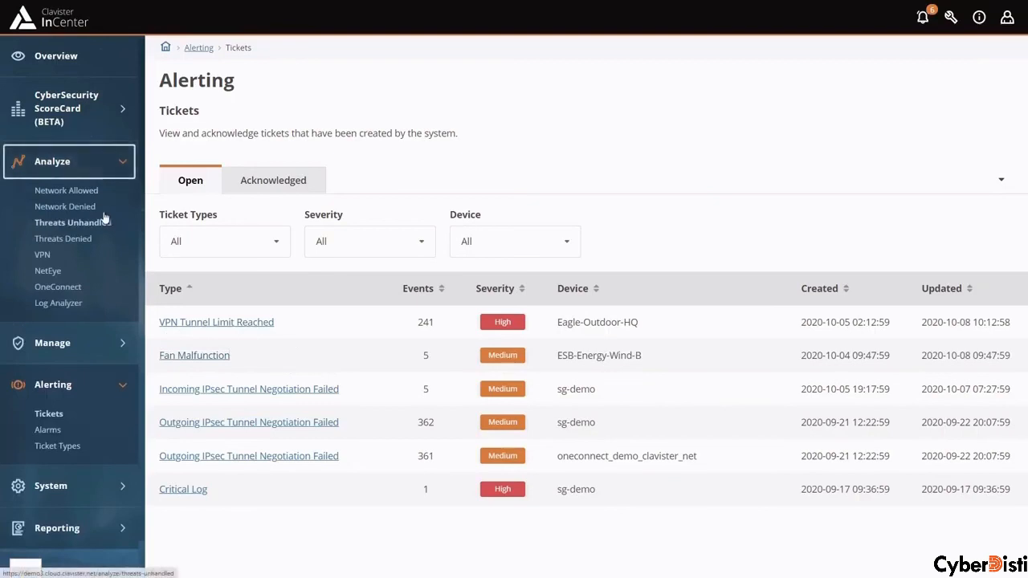
{"action": "left_click", "coordinate": [69, 191]}
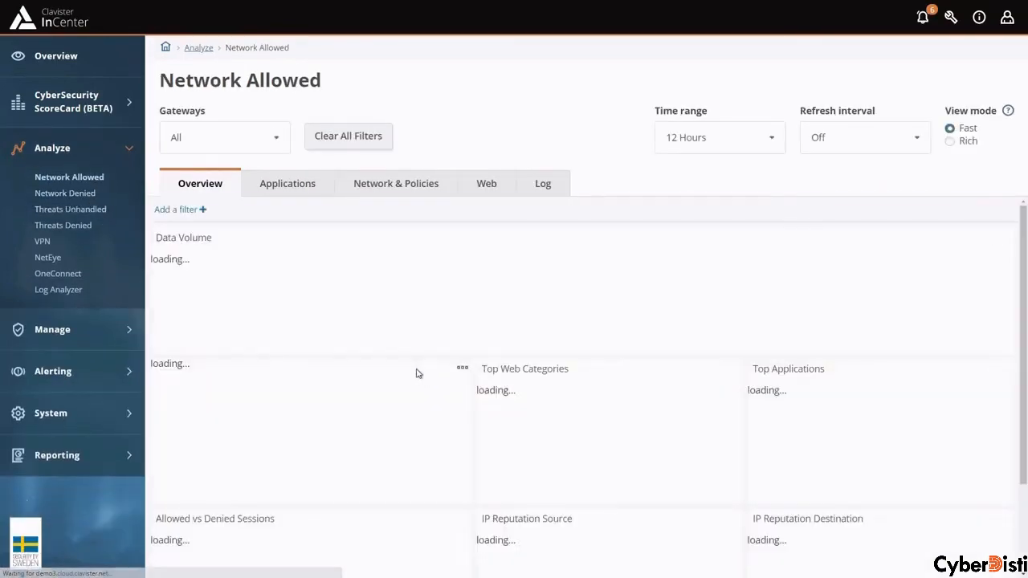
{"action": "scroll", "coordinate": [413, 368], "scroll_direction": "down", "scroll_amount": 2}
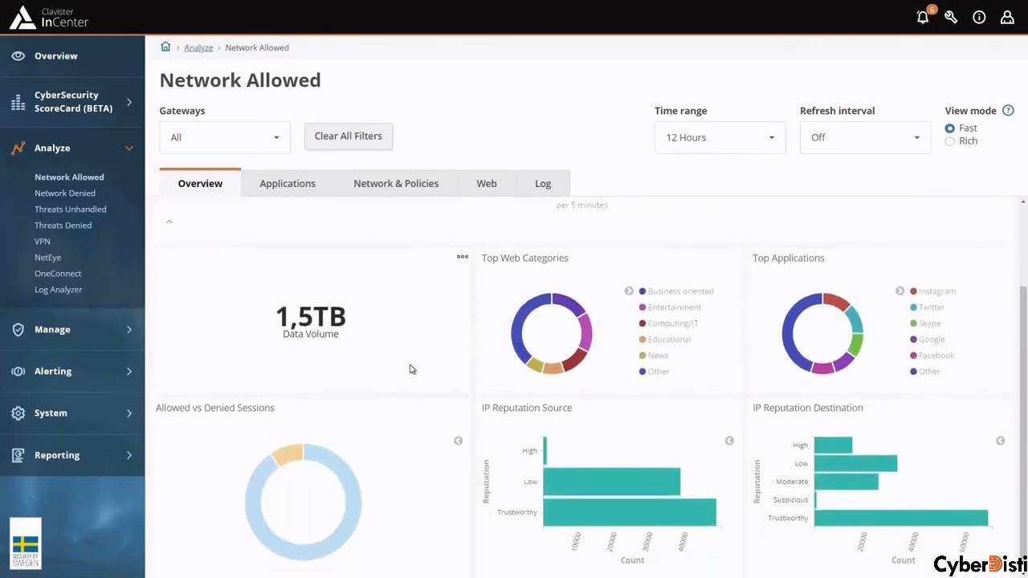
- Examine the applications view of the allowed traffic, from the top download applications to the top sources and destinations by data volume
{"action": "left_click", "coordinate": [293, 183]}
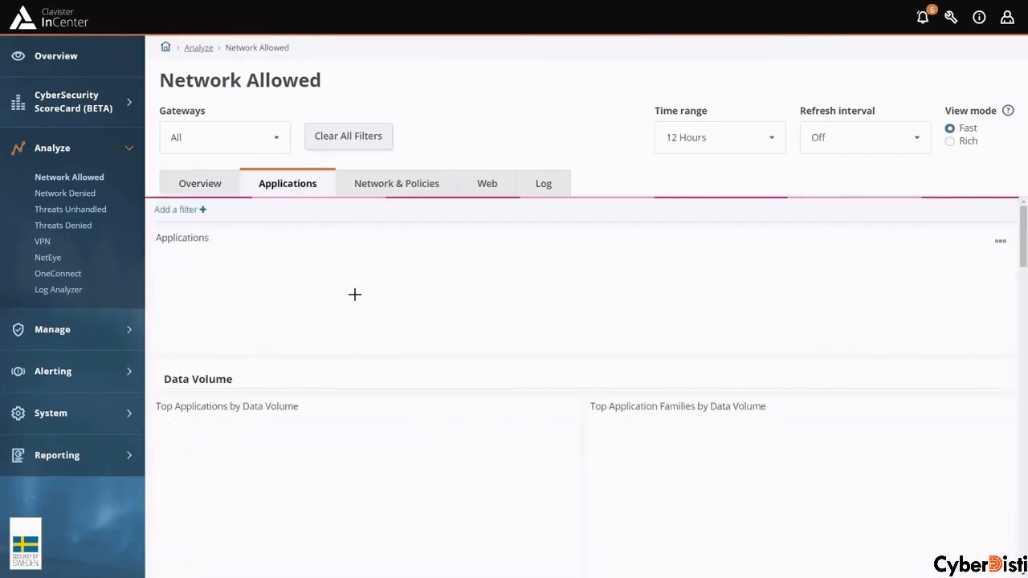
{"action": "scroll", "coordinate": [353, 297], "scroll_direction": "down", "scroll_amount": 1}
{"action": "scroll", "coordinate": [365, 329], "scroll_direction": "down", "scroll_amount": 12}
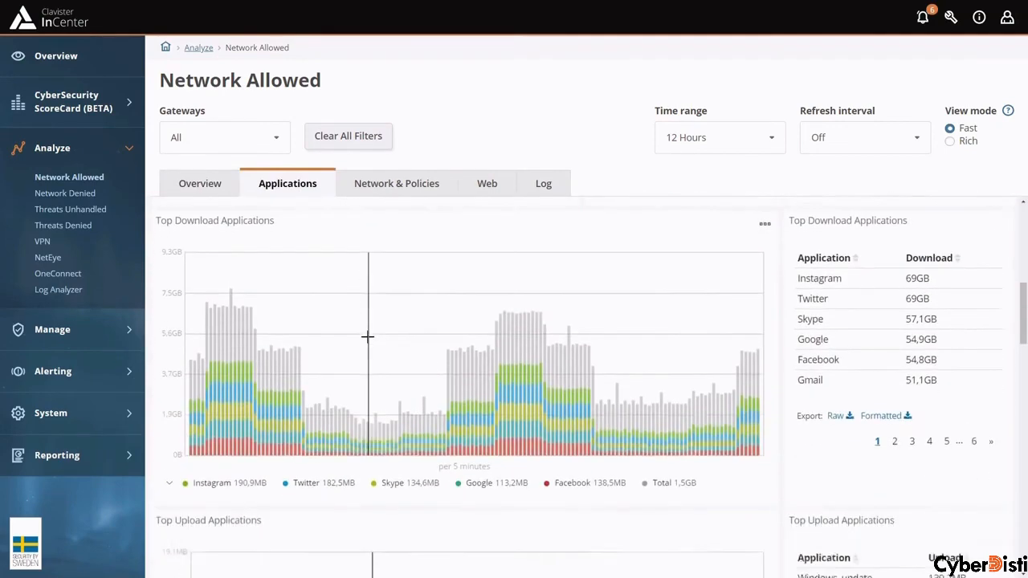
{"action": "scroll", "coordinate": [369, 335], "scroll_direction": "down", "scroll_amount": 1}
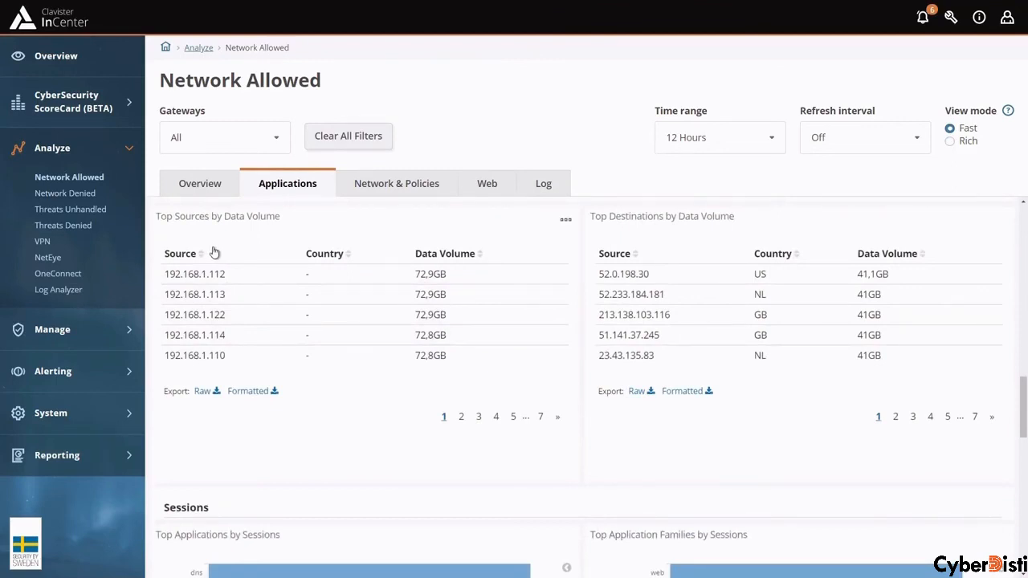
{"action": "mouse_move", "coordinate": [232, 275]}
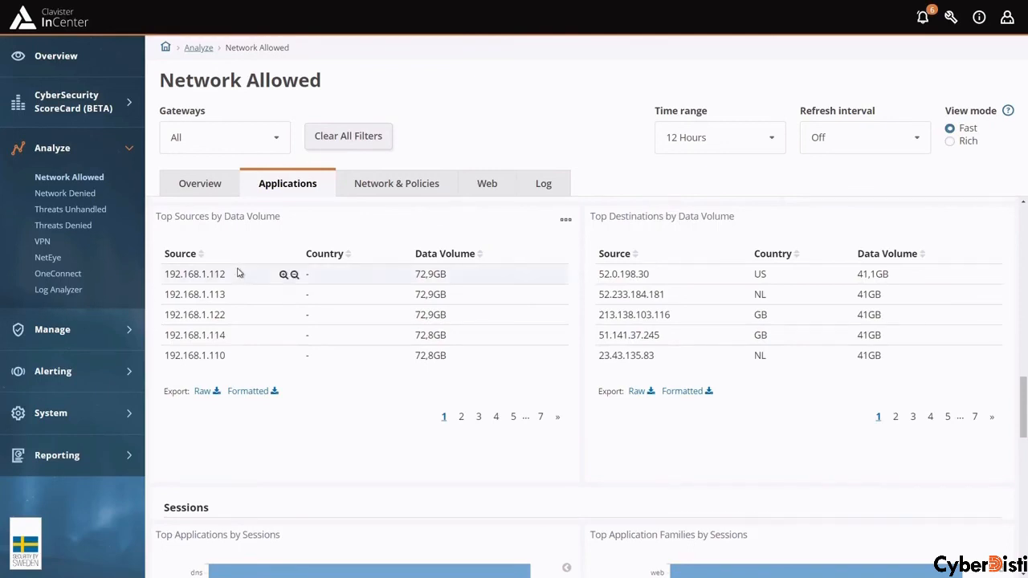